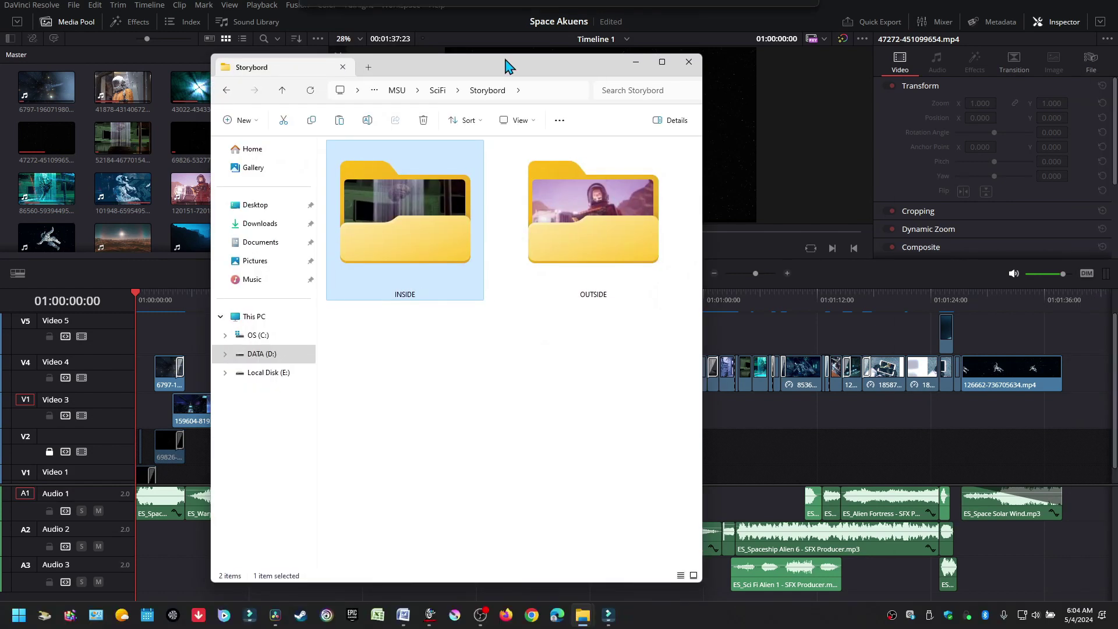
View the video clips in the OUTSIDE storyboard folder with the window maximized, and return to the Storybord folder.
double_click(594, 233)
left_click(662, 62)
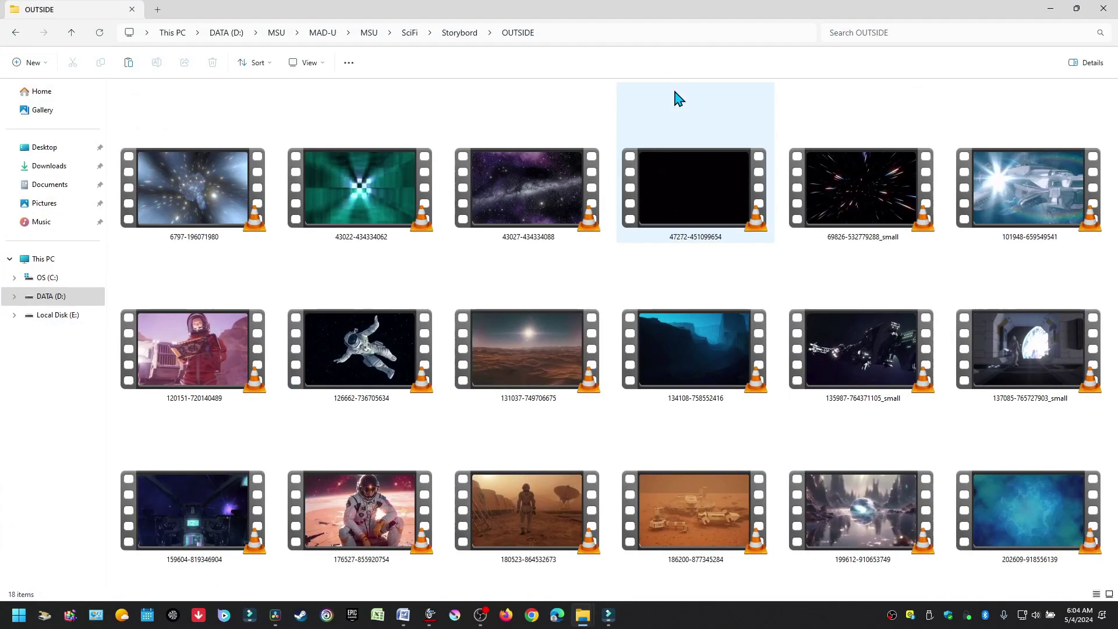
left_click(15, 33)
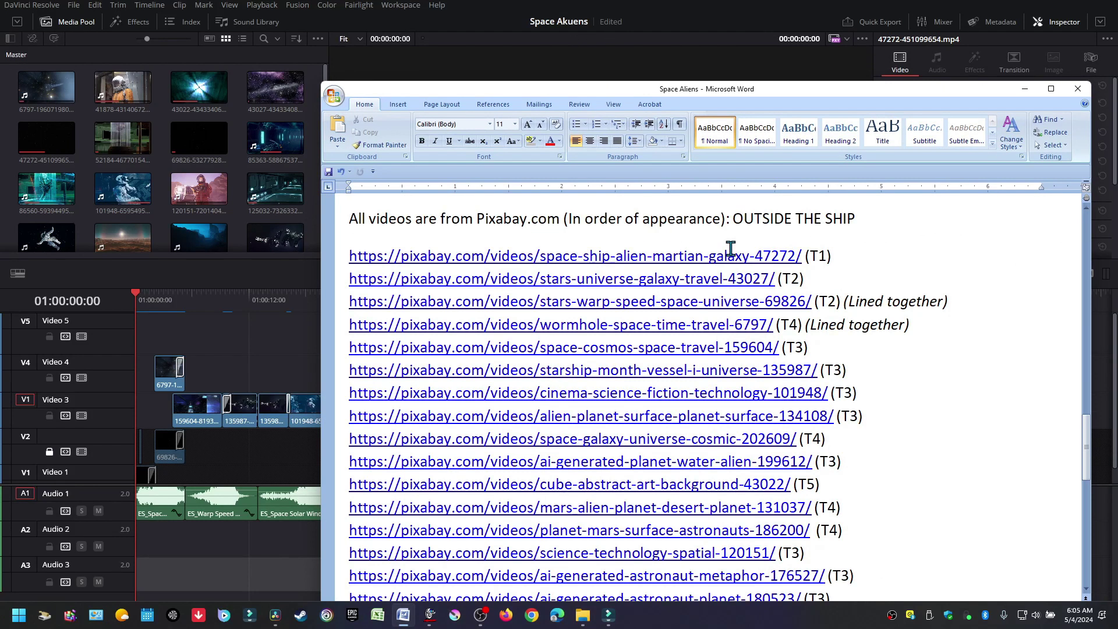
In the Space Aliens Word document, review the OUTSIDE and INSIDE THE SHIP clip lists and the sound effects notes, and minimize it.
scroll(762, 240, "up", 1)
scroll(797, 274, "down", 1)
left_click(844, 260)
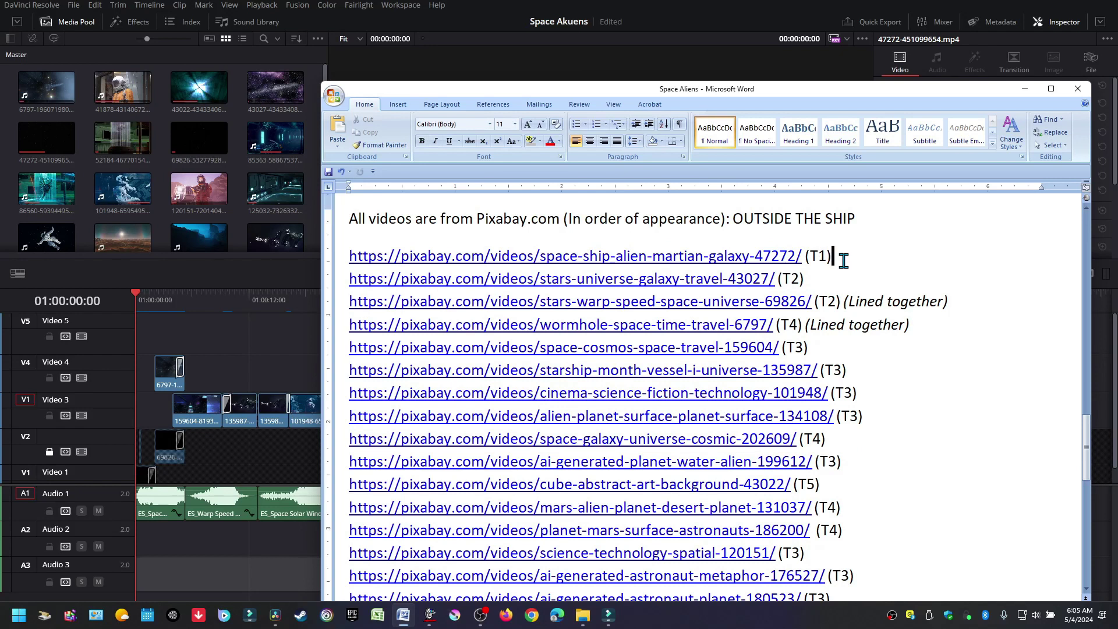
scroll(843, 260, "down", 8)
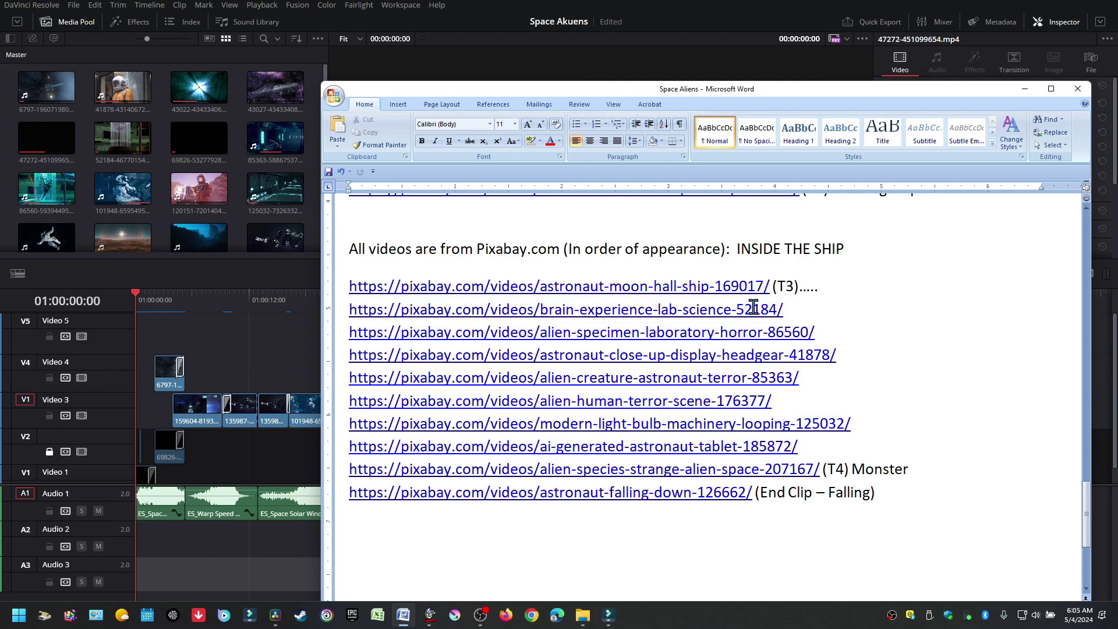
scroll(833, 287, "up", 10)
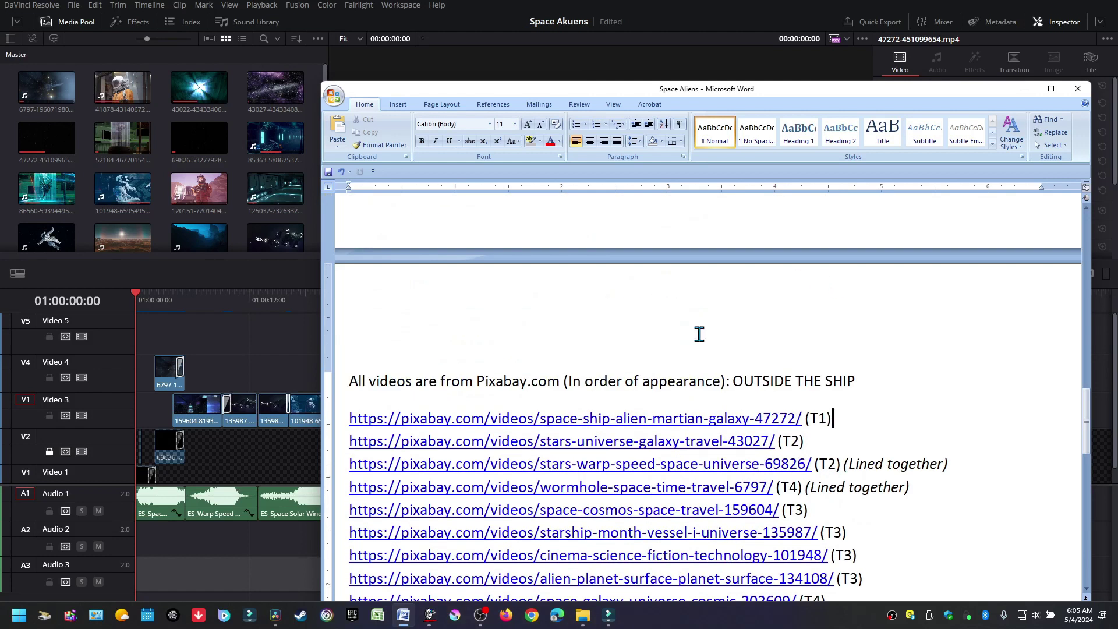
scroll(894, 284, "up", 10)
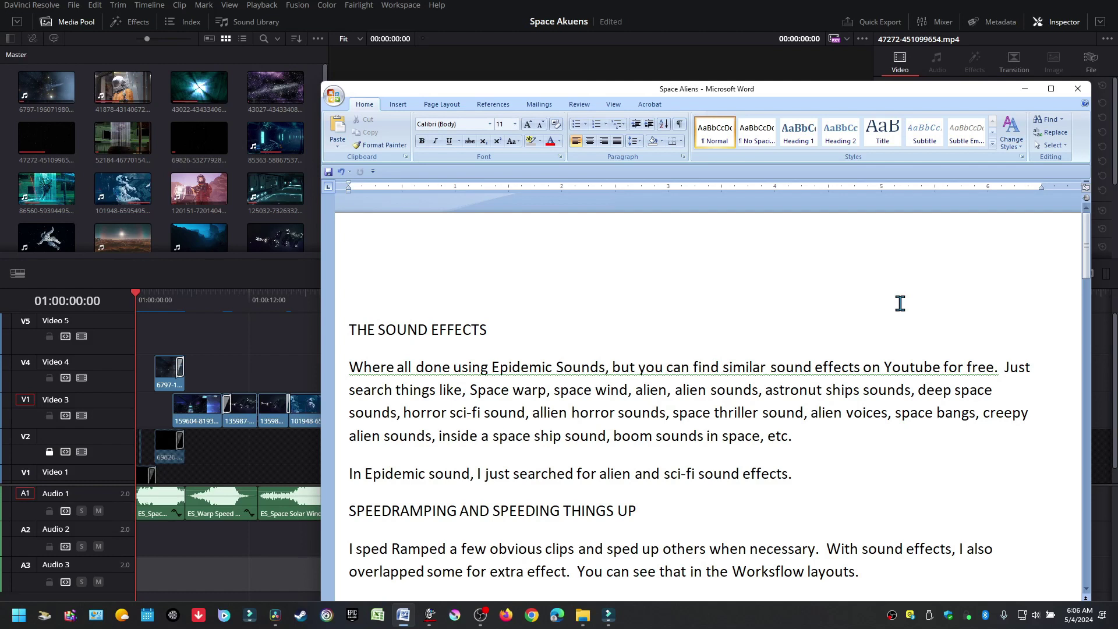
left_click(1024, 91)
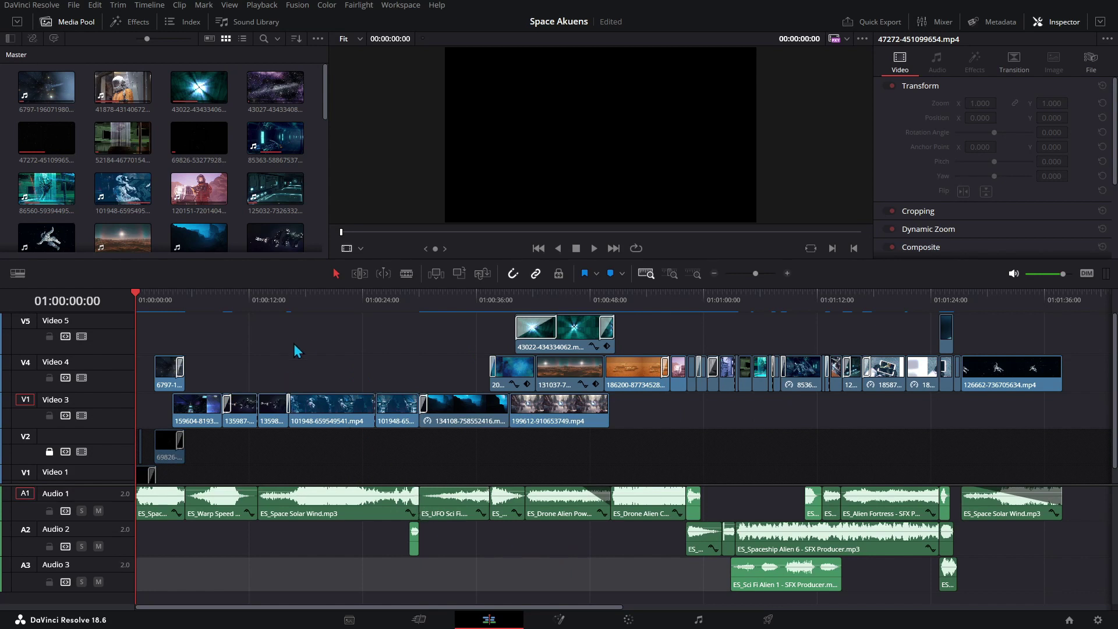
Play the opening from the start of the timeline and inspect the Brightness Flash transition ending the Video 1 clip.
scroll(217, 301, "up", 1)
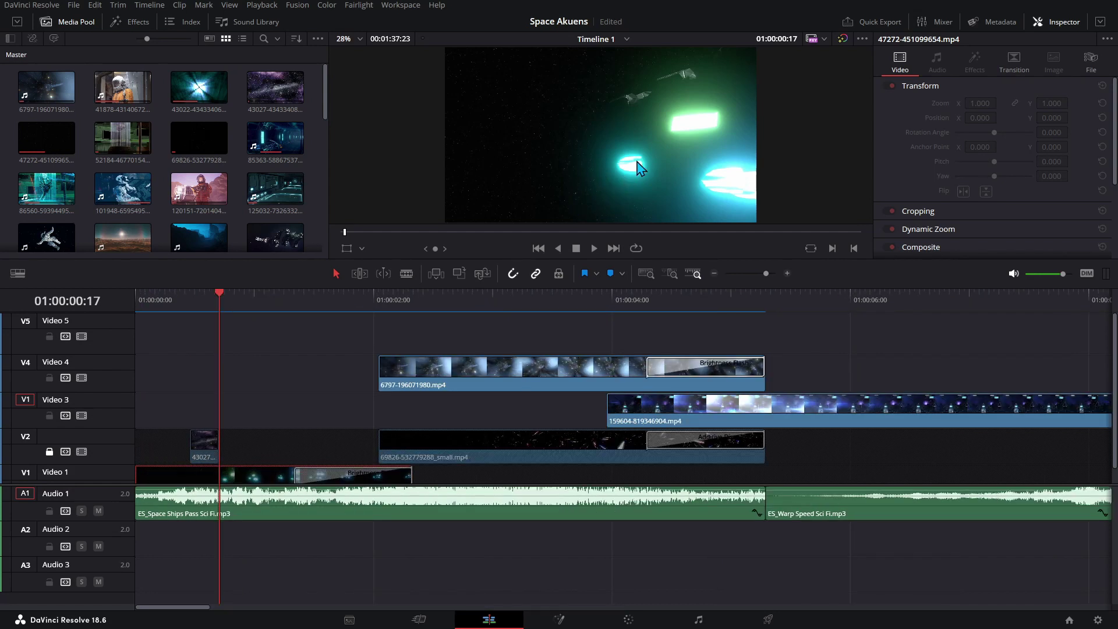
left_click(361, 247)
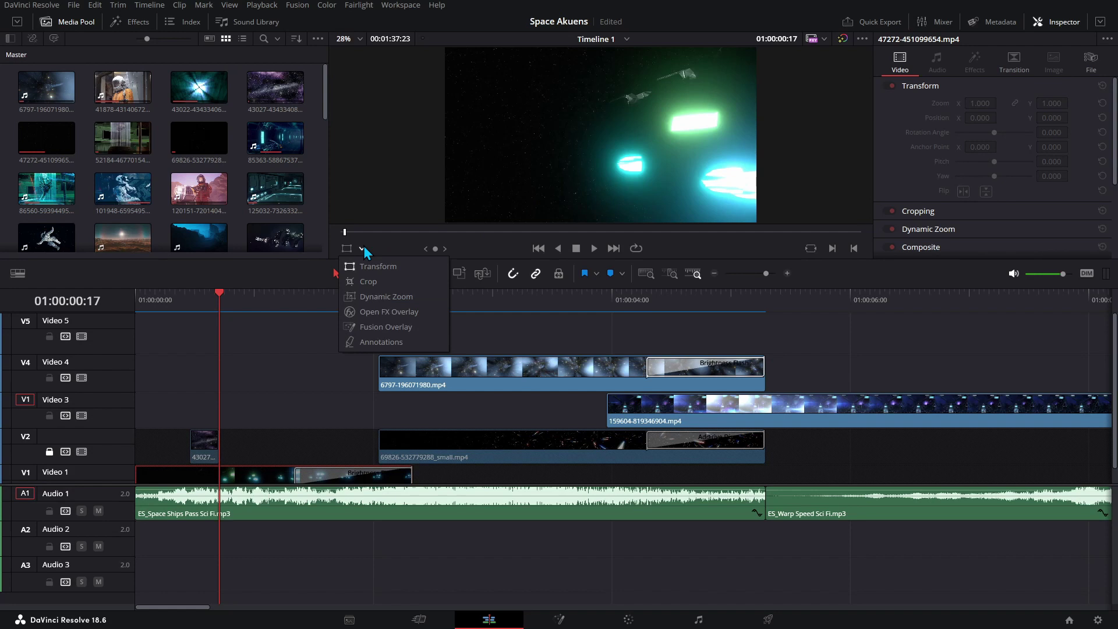
left_click(363, 247)
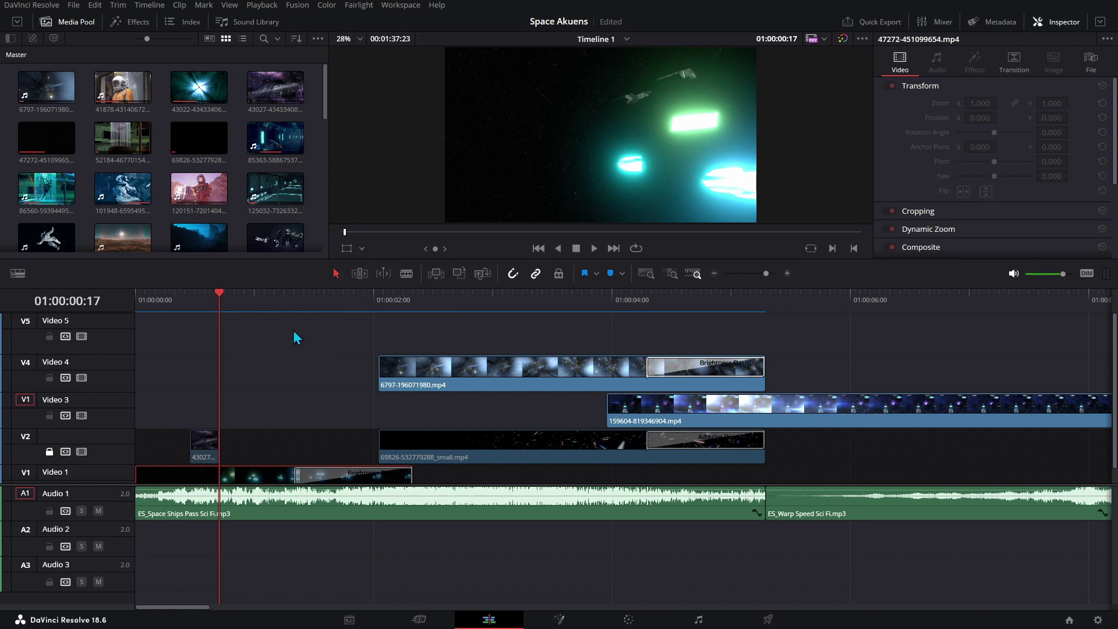
left_click(205, 302)
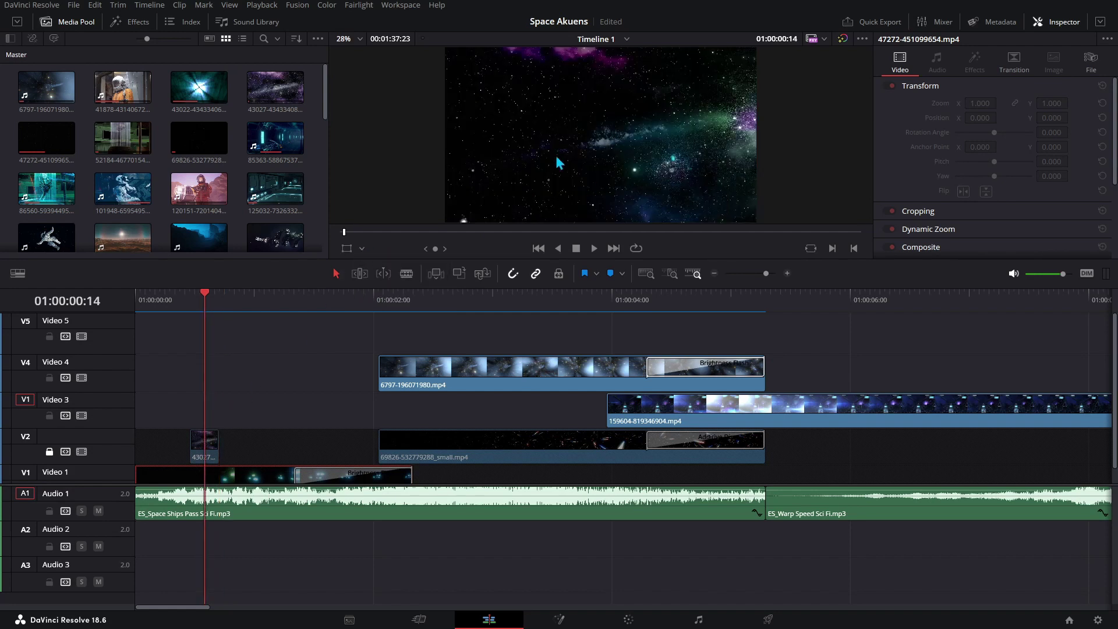
left_click(142, 301)
key("space")
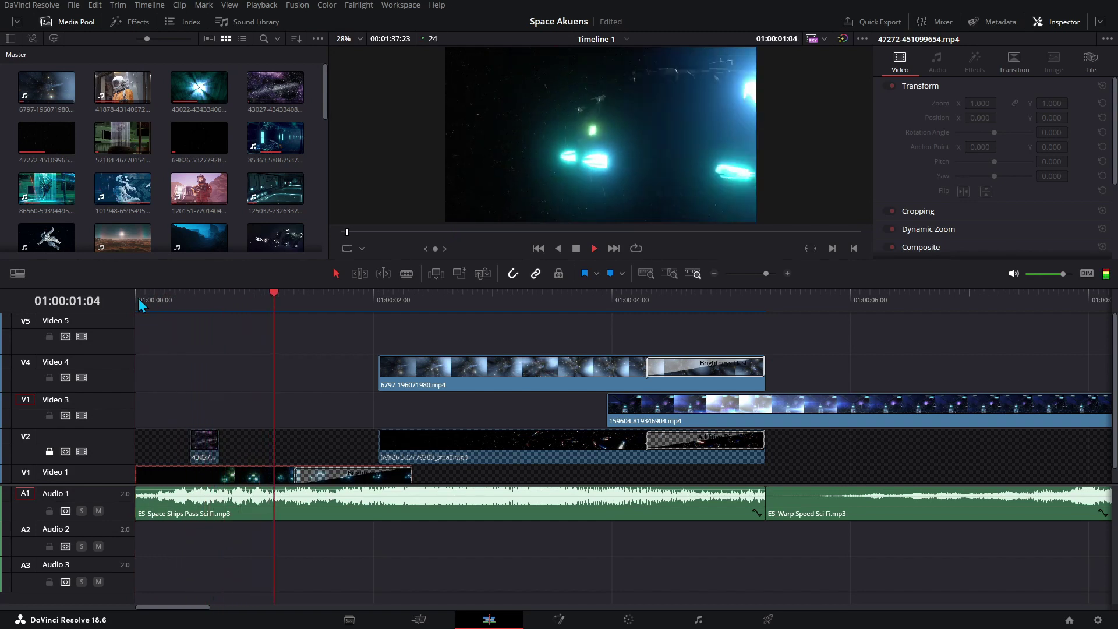
key("q")
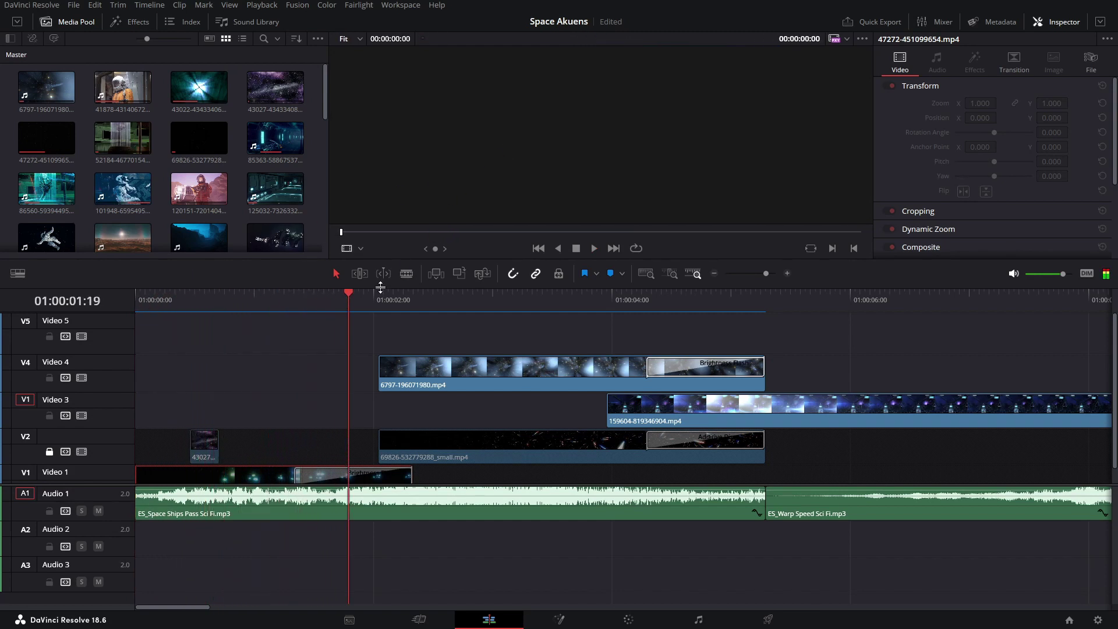
left_click(332, 479)
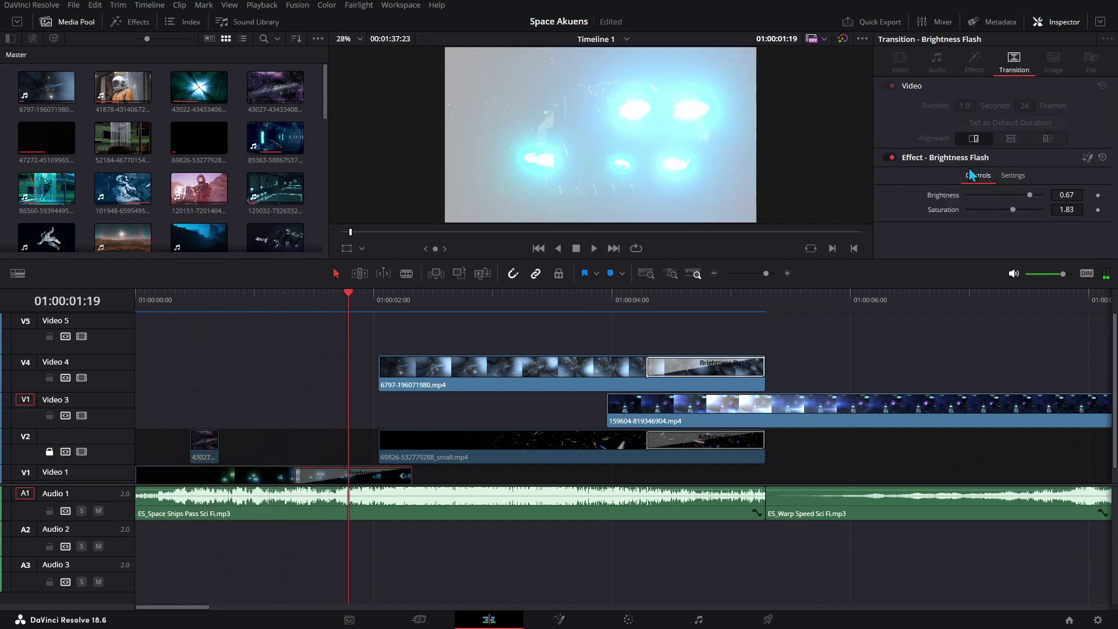
Preview the Video 2 warp clip with Video 4 disabled, and preview the Video 4 clip with Video 2 disabled and Video 4 re-enabled.
left_click(398, 306)
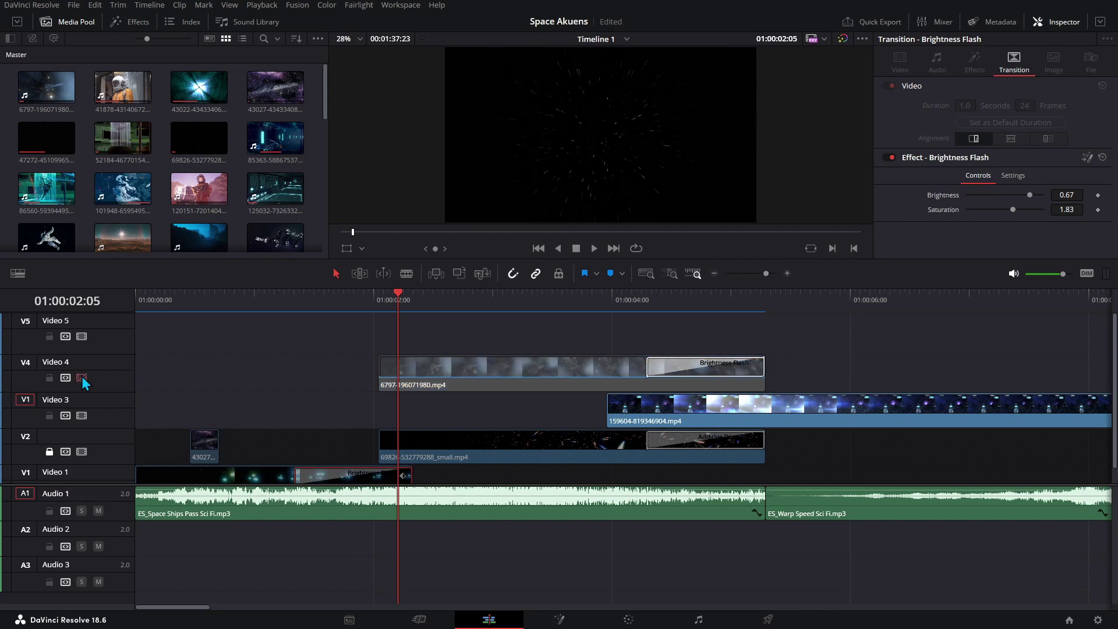
key("space")
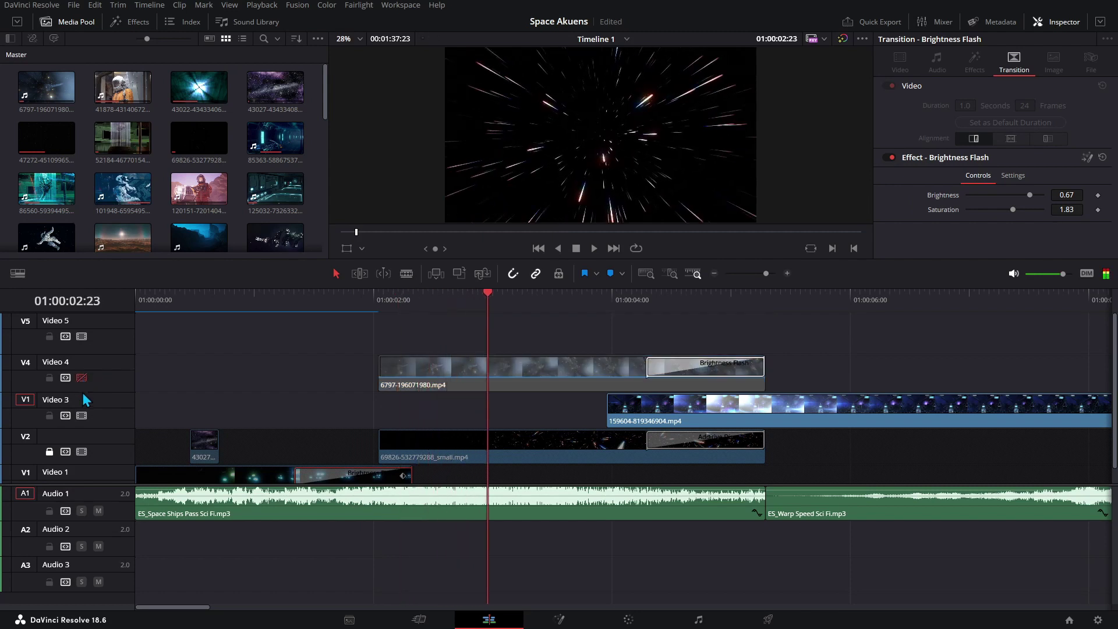
left_click(81, 451)
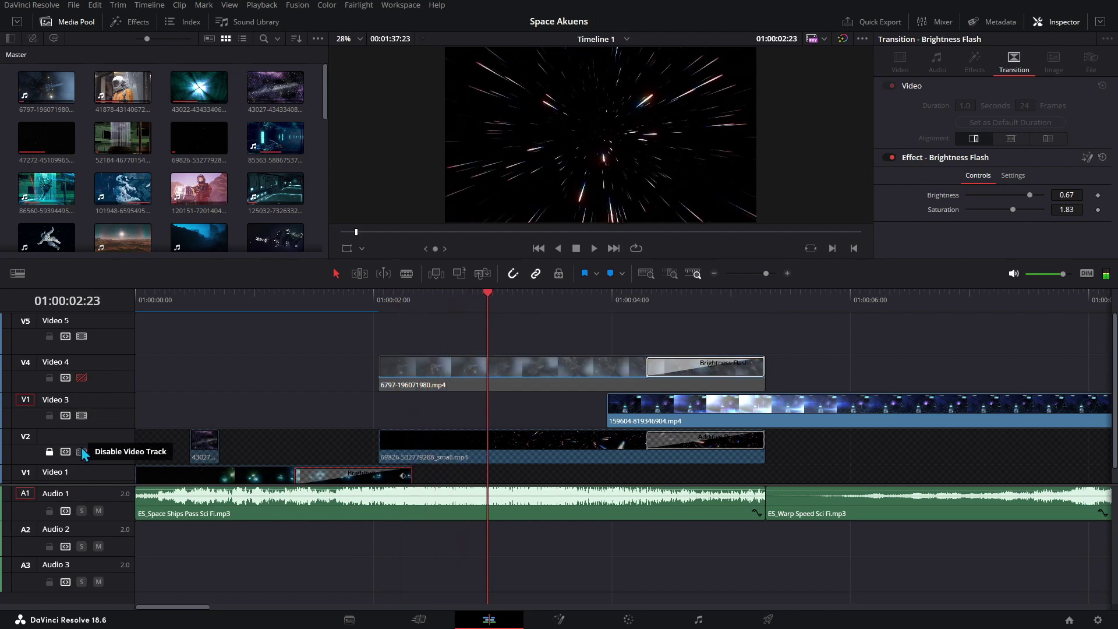
left_click(81, 378)
key("space")
key("space")
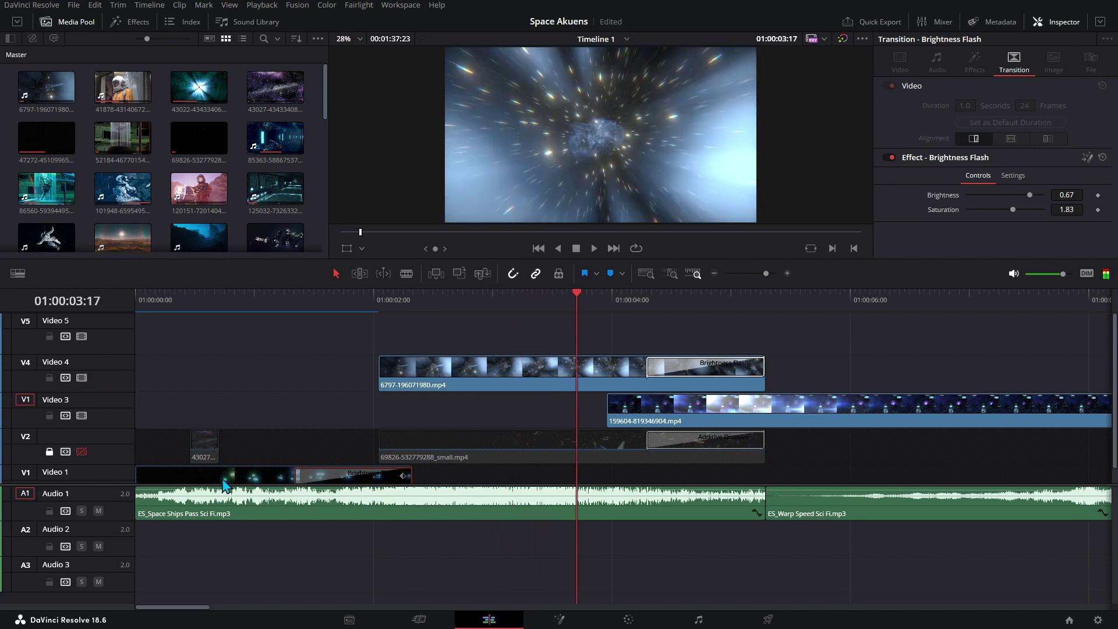
Inspect the audio settings of ES_Space Ships Pass Sci Fi.mp3 and ES_Warp Speed Sci Fi.mp3 on Audio 1.
left_click(190, 516)
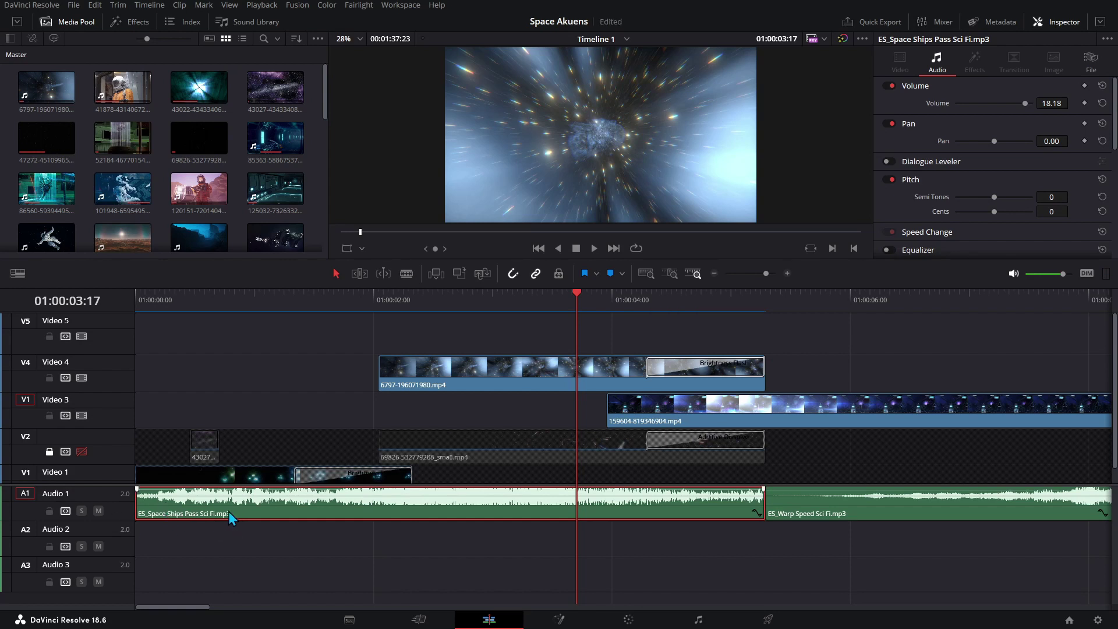
left_click(859, 504)
left_click(835, 306)
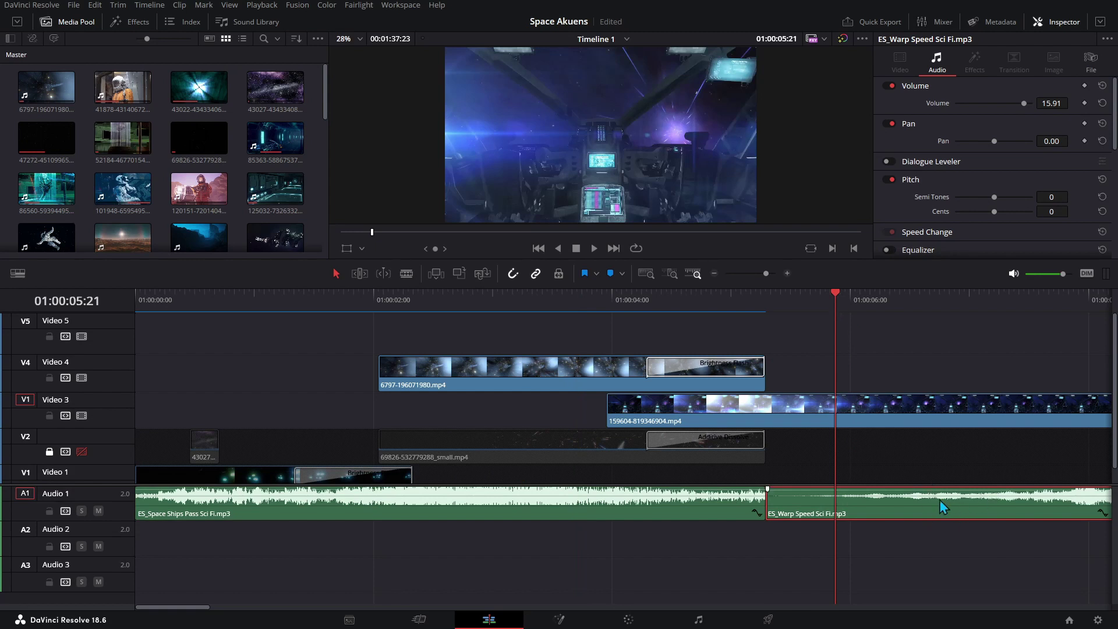
left_click(695, 371)
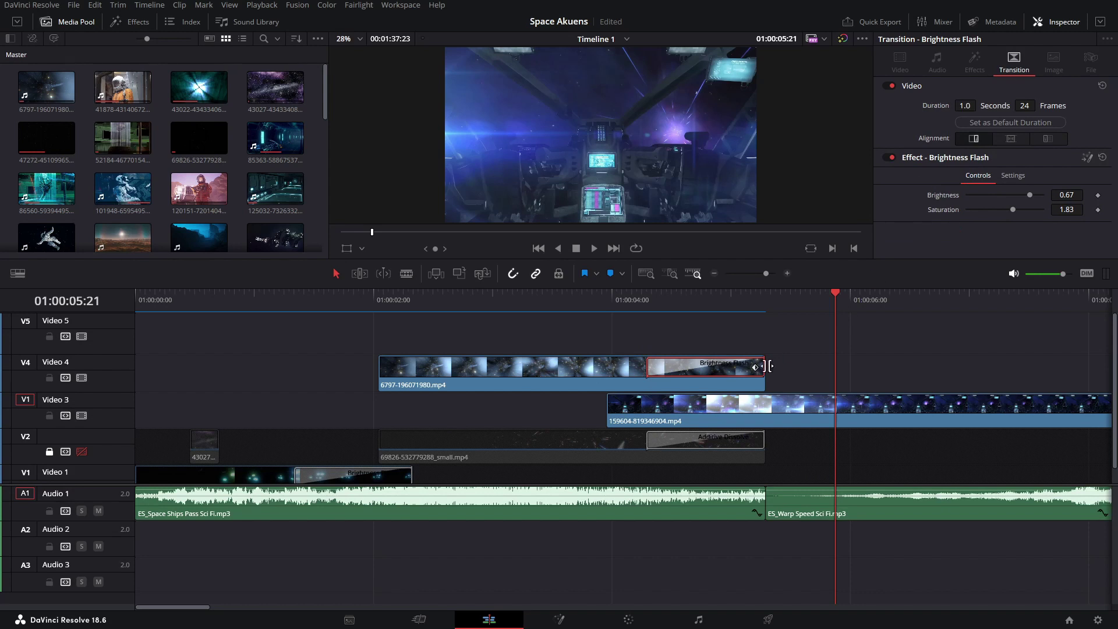
left_click(727, 444)
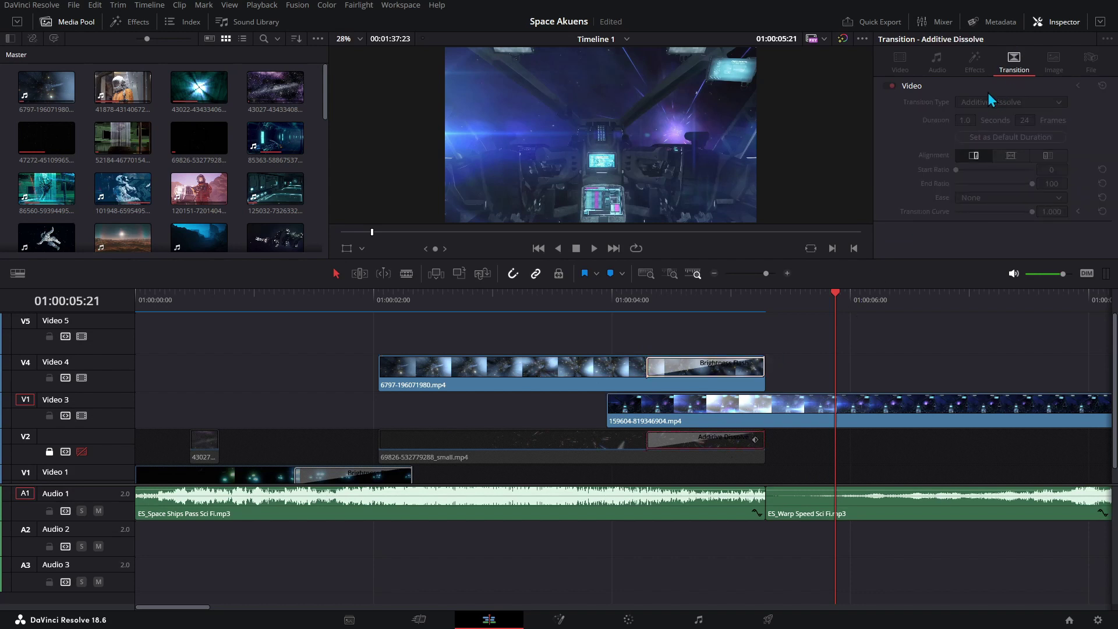
left_click(435, 295)
key("space")
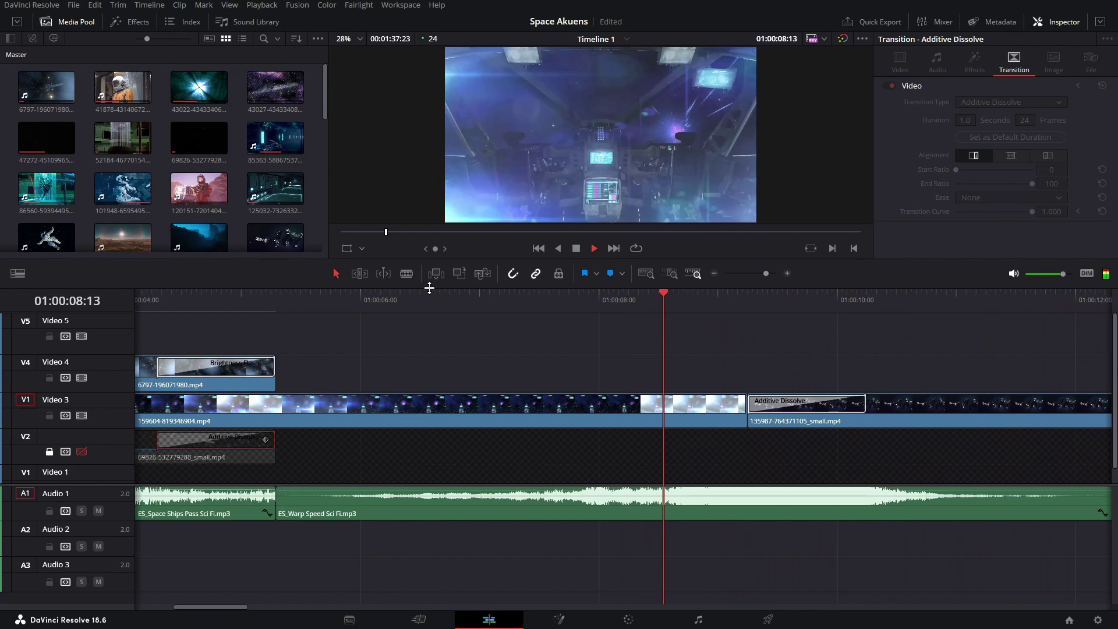
left_click(466, 405)
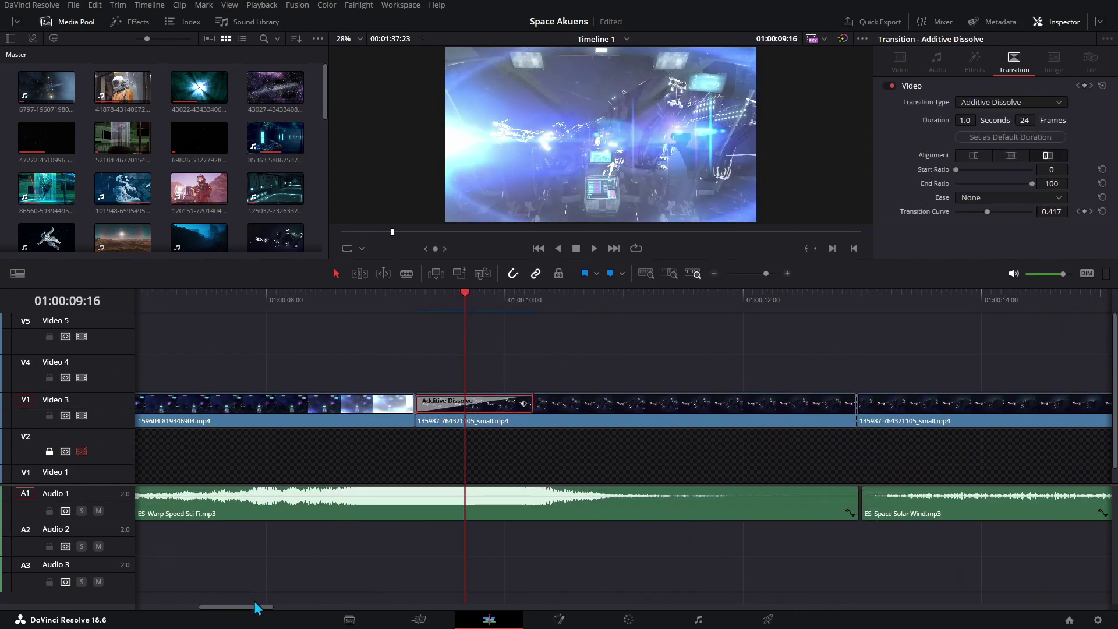
left_click_drag(256, 609, 294, 606)
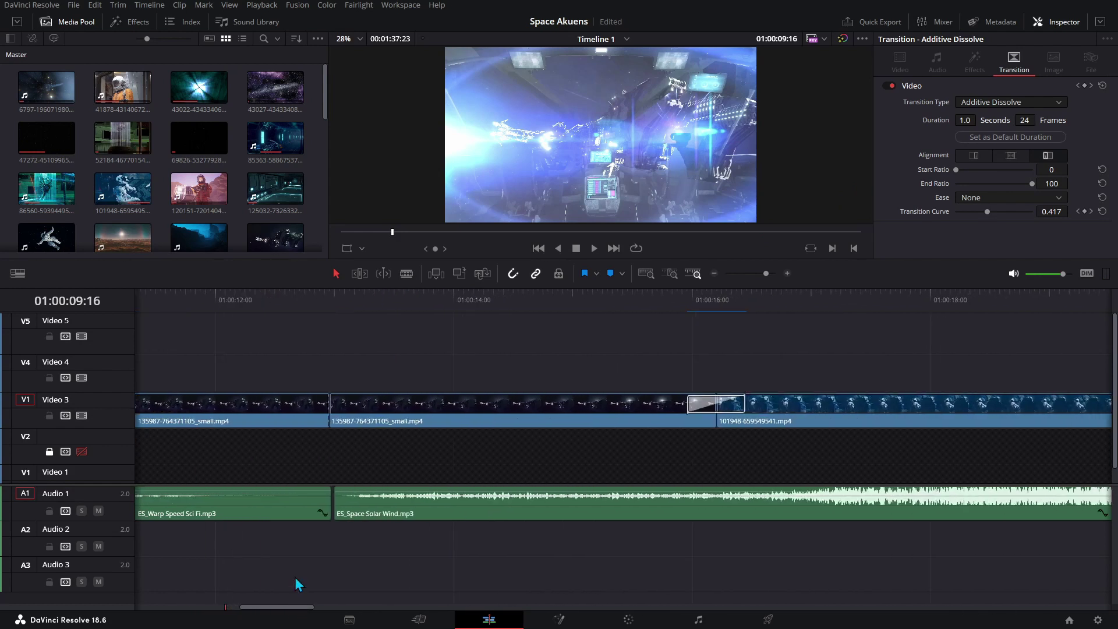
left_click(328, 300)
key("space")
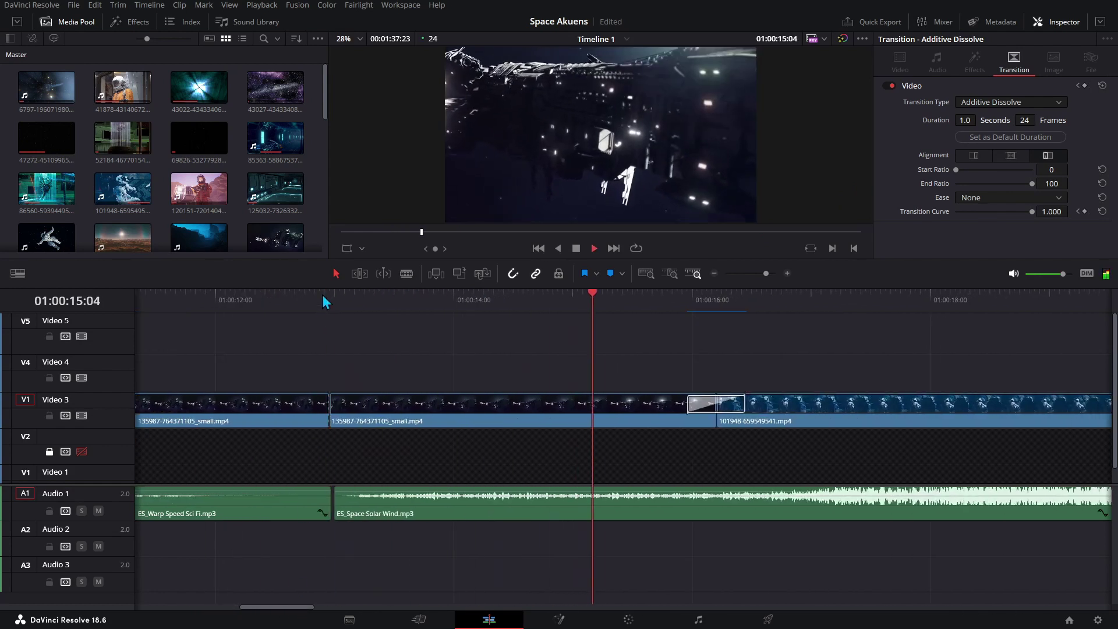
key("space")
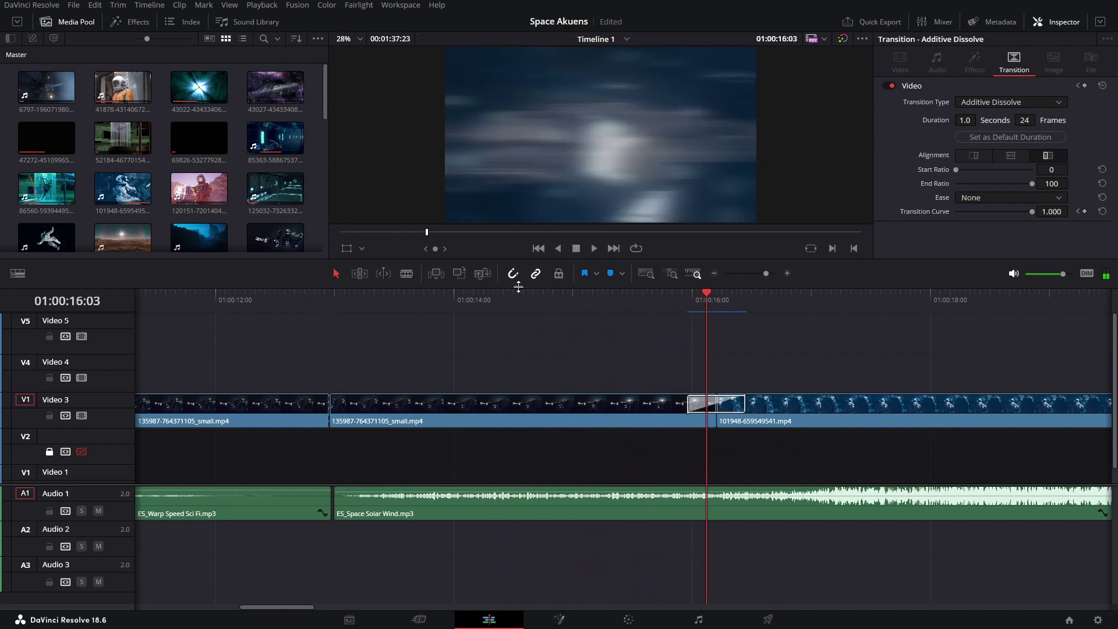
left_click(704, 401)
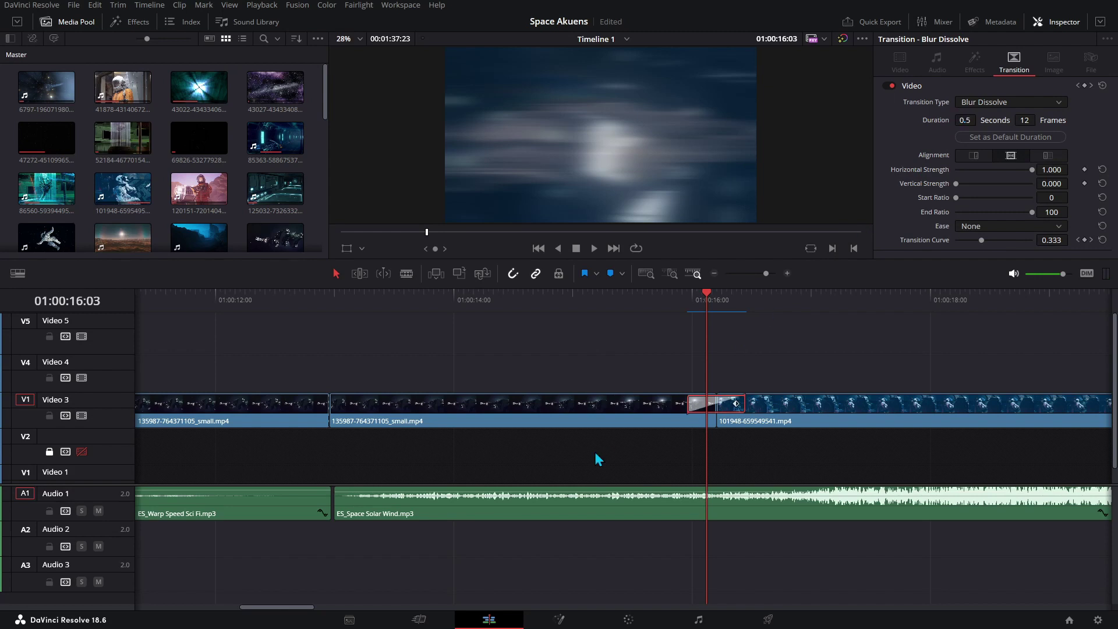
key("space")
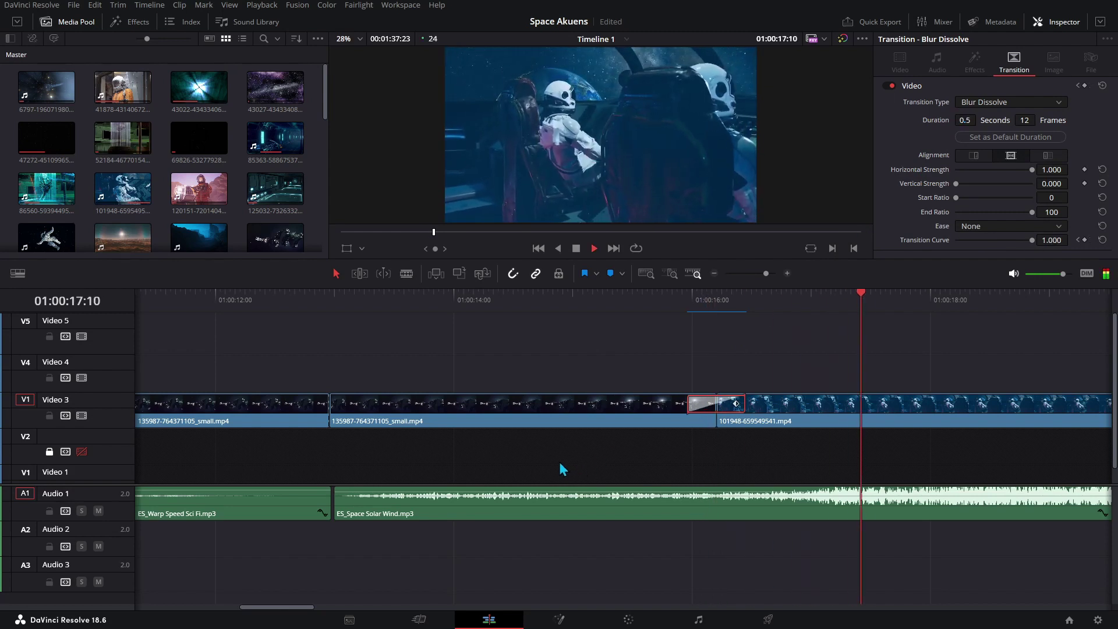
key("space")
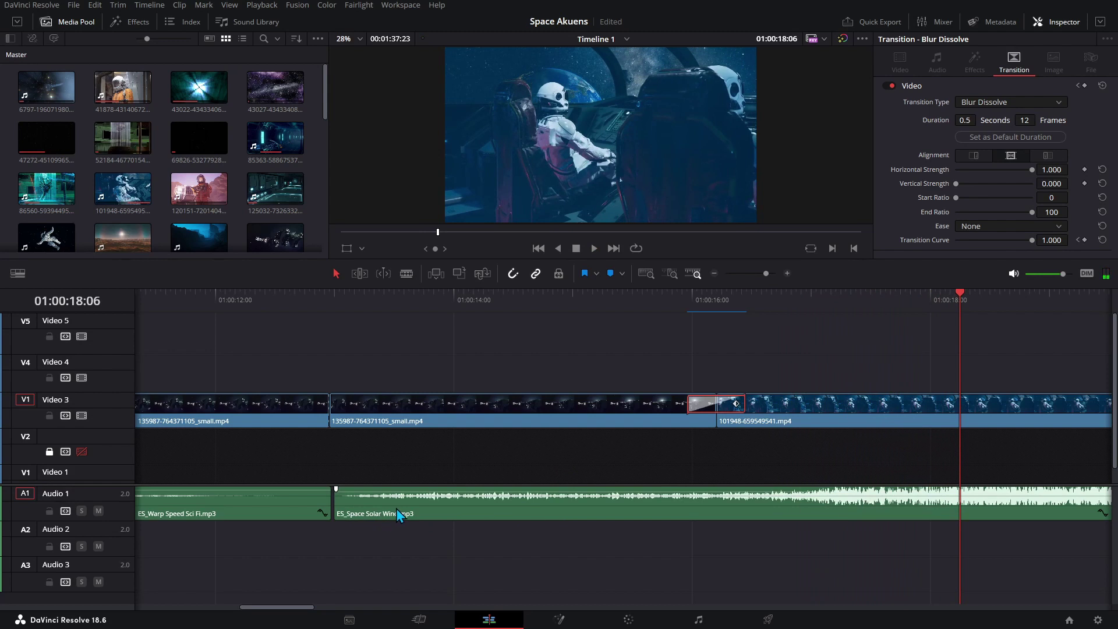
Preview the last part of the 101948-659549541.mp4 cockpit shot and inspect the ES_Gear Movement Alien 1 sound on Audio 2.
left_click_drag(293, 605, 373, 605)
left_click(630, 410)
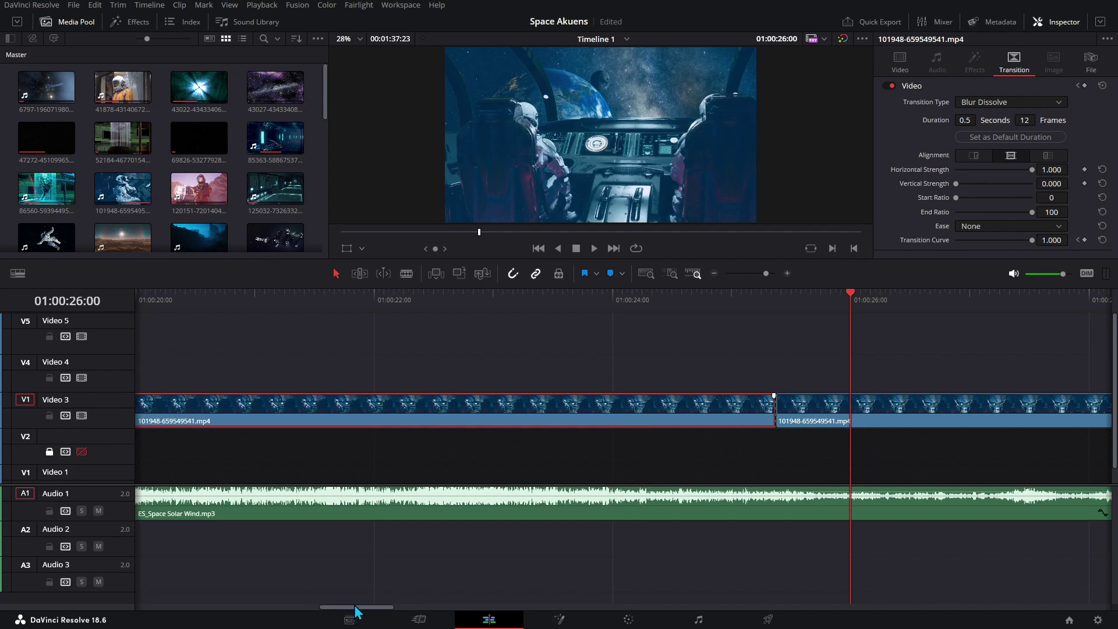
left_click_drag(354, 605, 411, 606)
left_click(406, 296)
key("space")
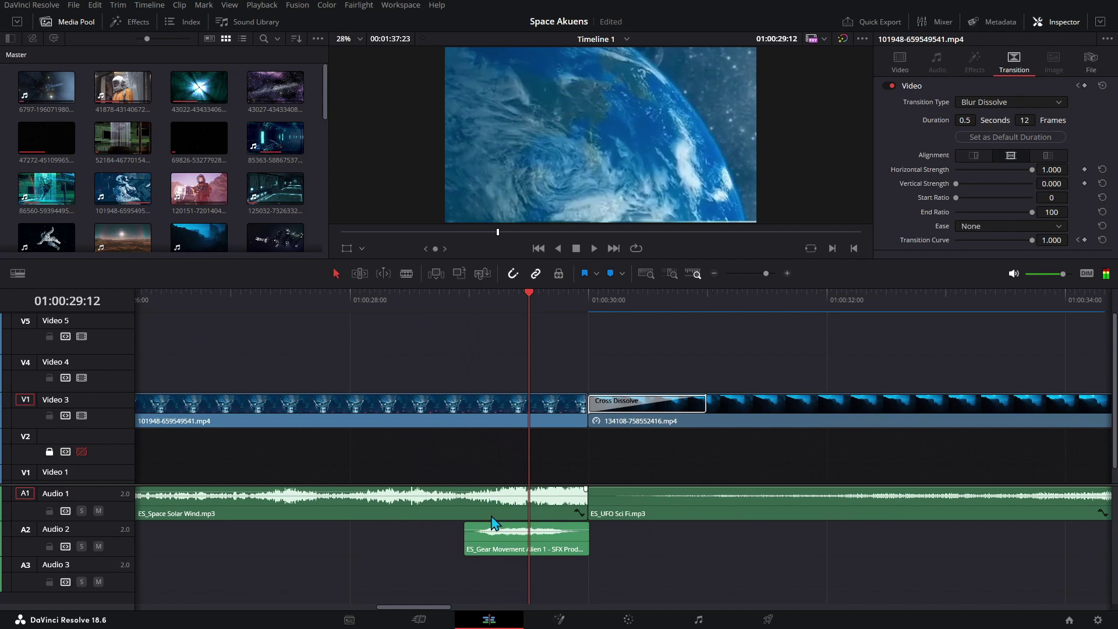
left_click(493, 540)
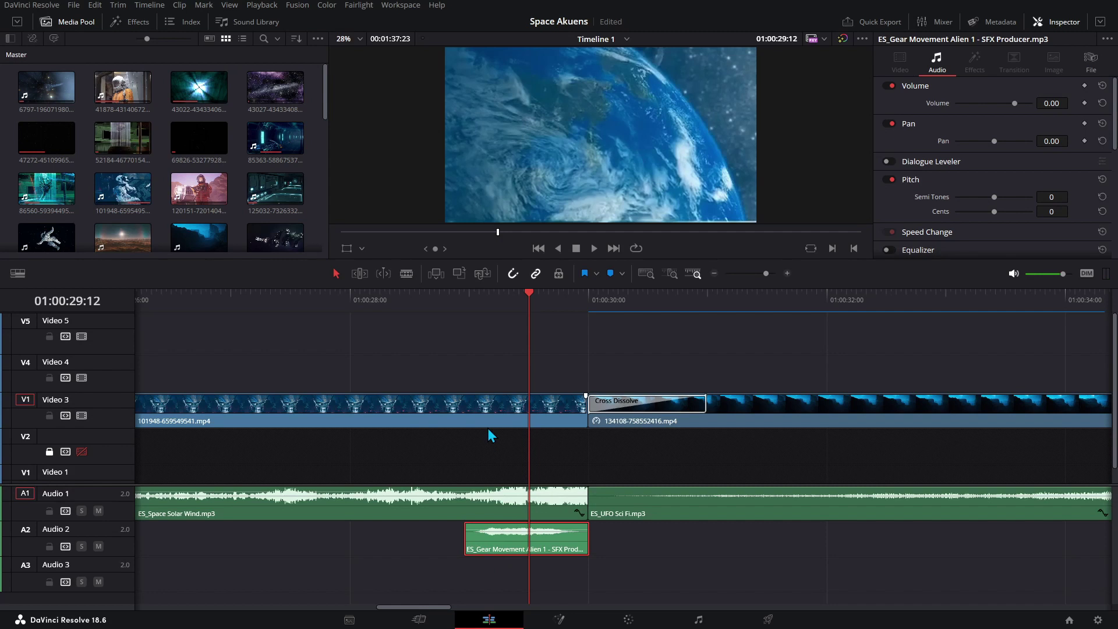
Inspect the Cross Dissolve starting 134108-758552416.mp4, play through it, and check the audio settings of ES_UFO Sci Fi.mp3.
left_click(611, 404)
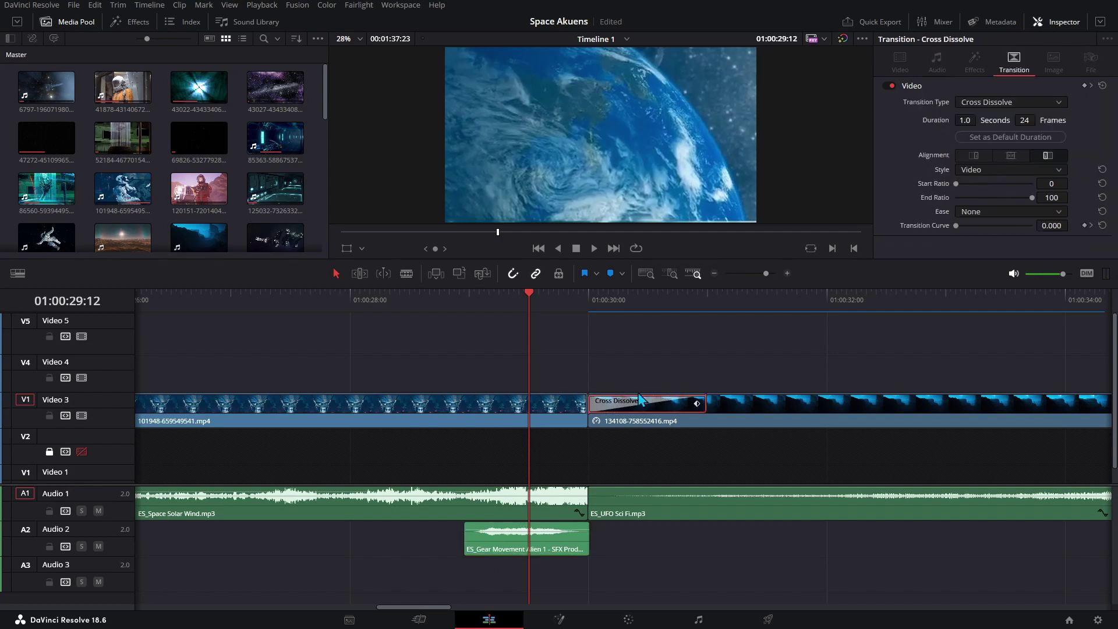
key("space")
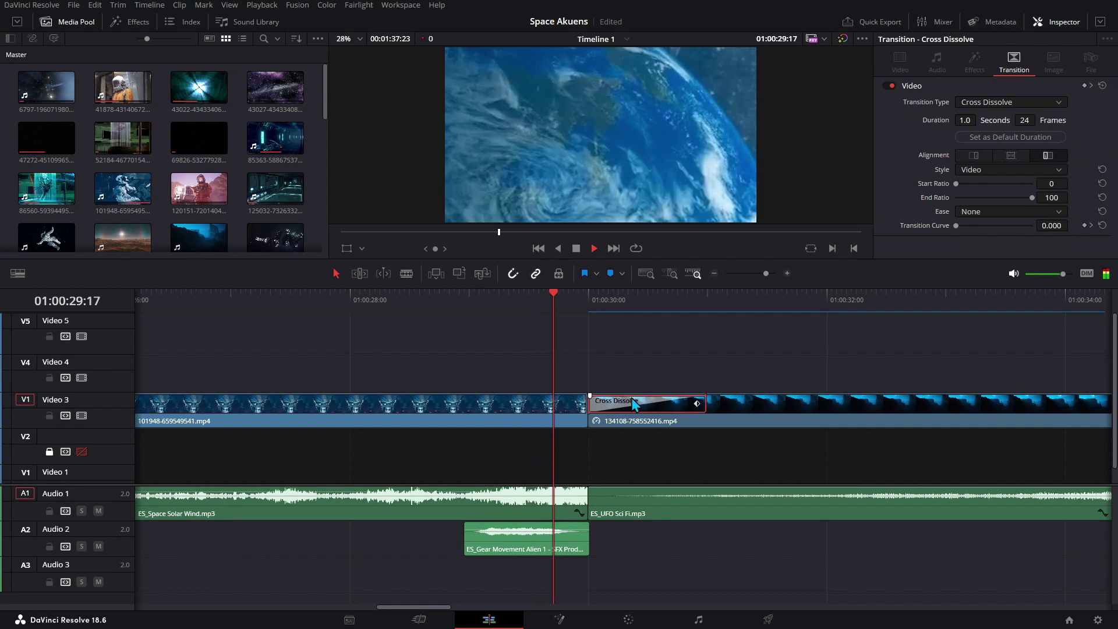
left_click(622, 513)
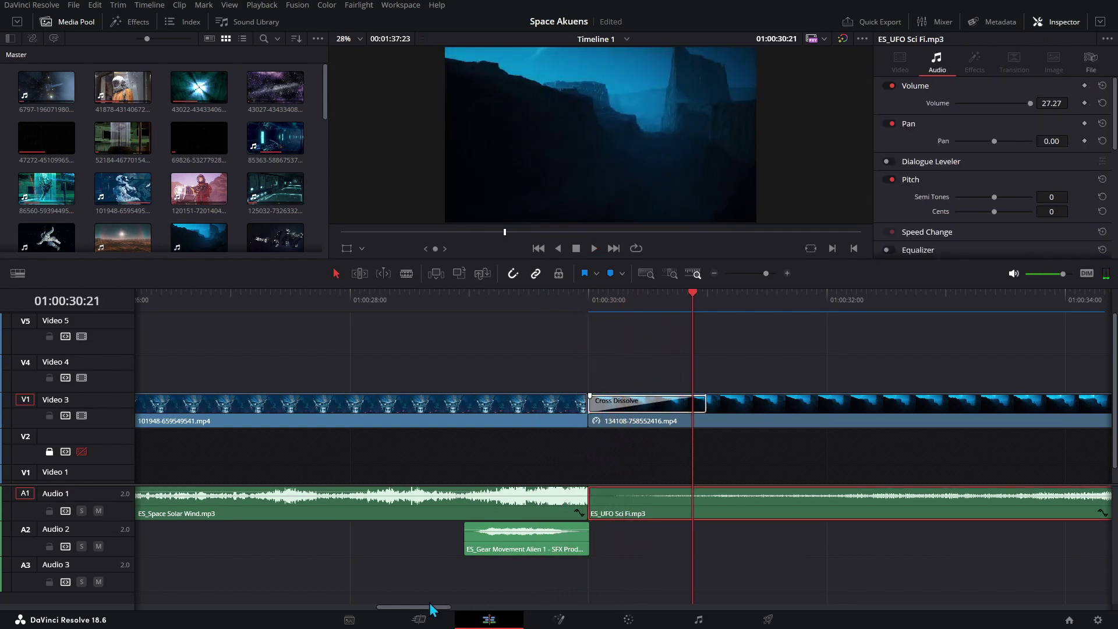
Inspect the video settings of 134108-758552416.mp4 and play it into 202609-918556139.mp4 on Video 4.
left_click_drag(432, 607, 474, 607)
left_click(559, 411)
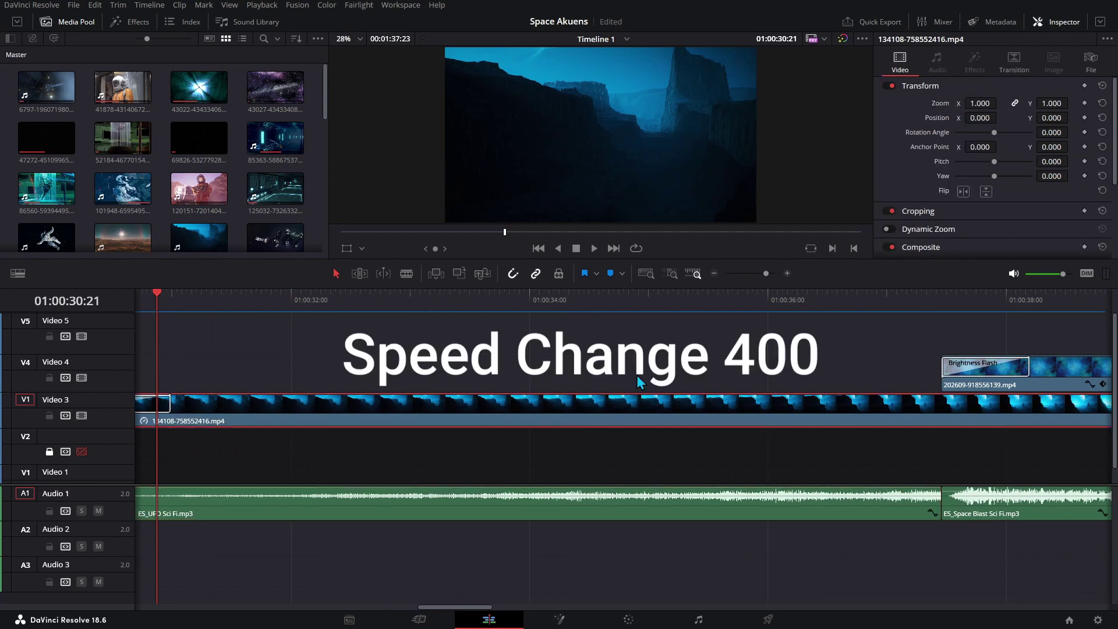
left_click(550, 297)
key("space")
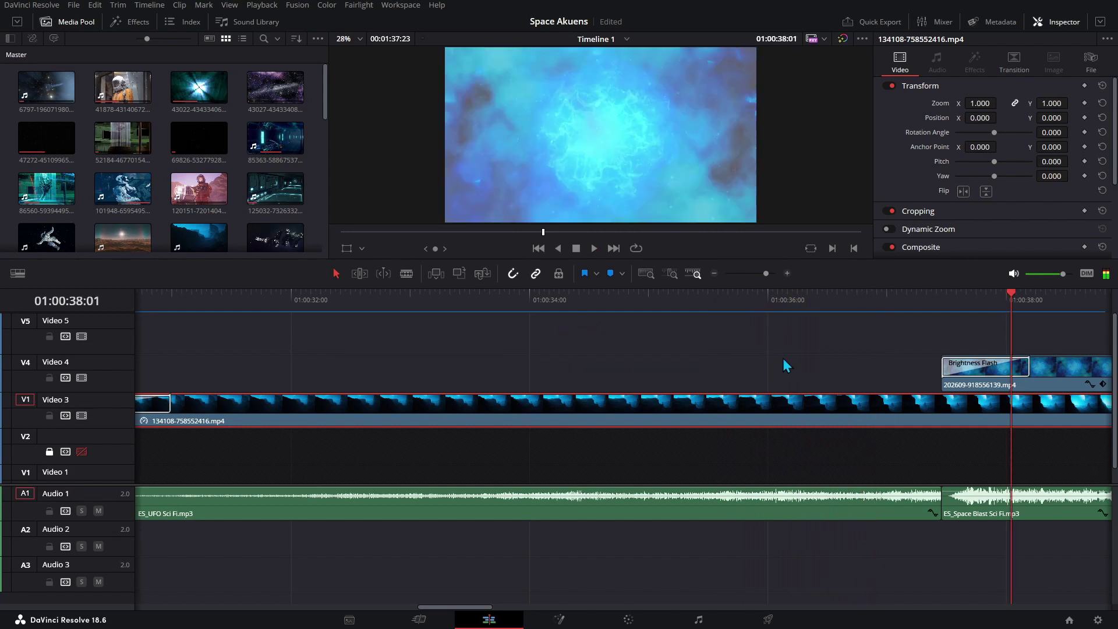
Inspect the Brightness Flash starting 202609-918556139.mp4, replay it from its beginning, and examine the clip's composite settings.
left_click(957, 368)
left_click_drag(467, 607, 515, 606)
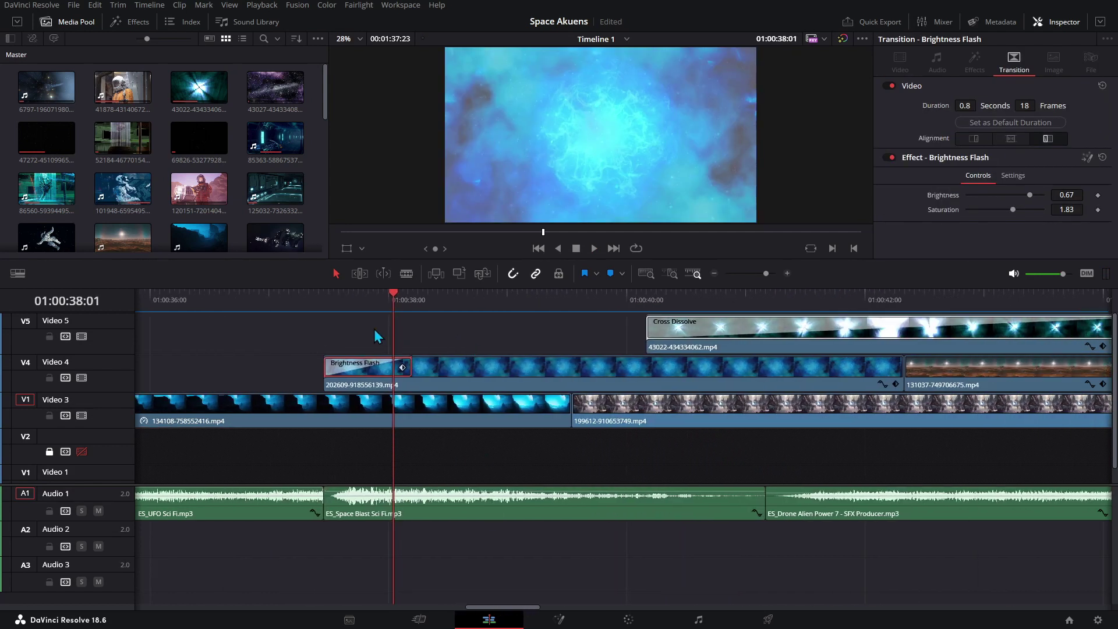
left_click(320, 293)
key("space")
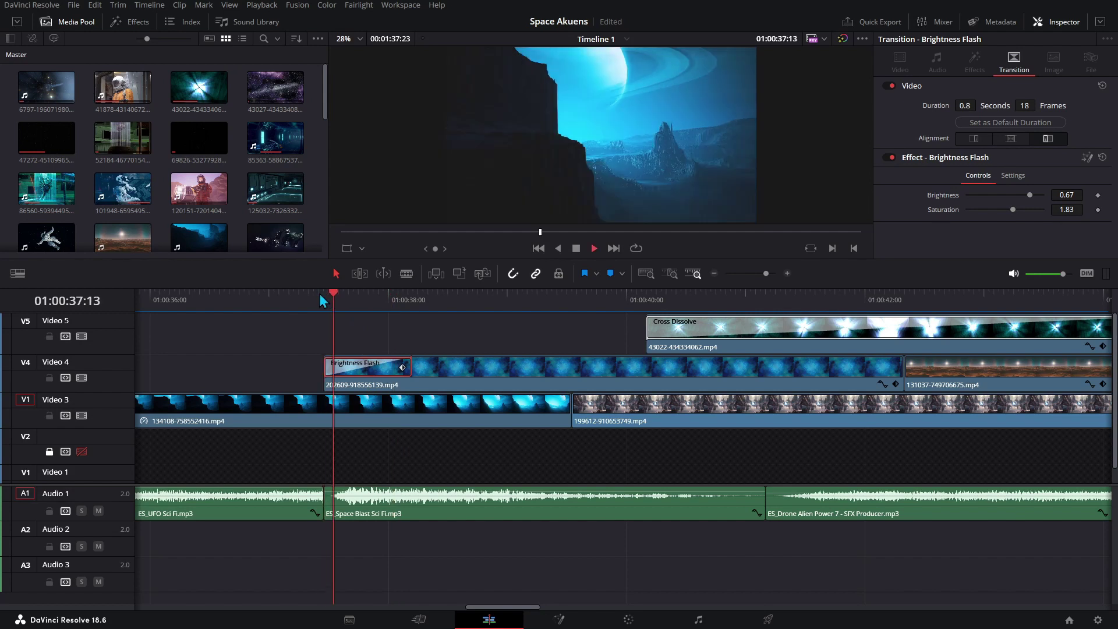
key("space")
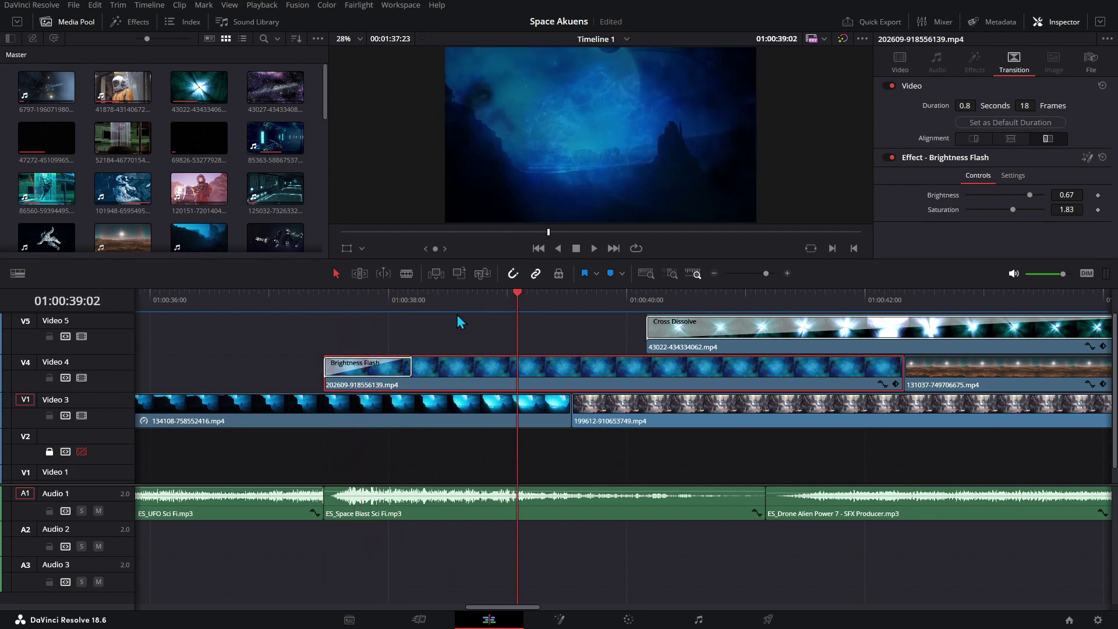
scroll(973, 159, "down", 1)
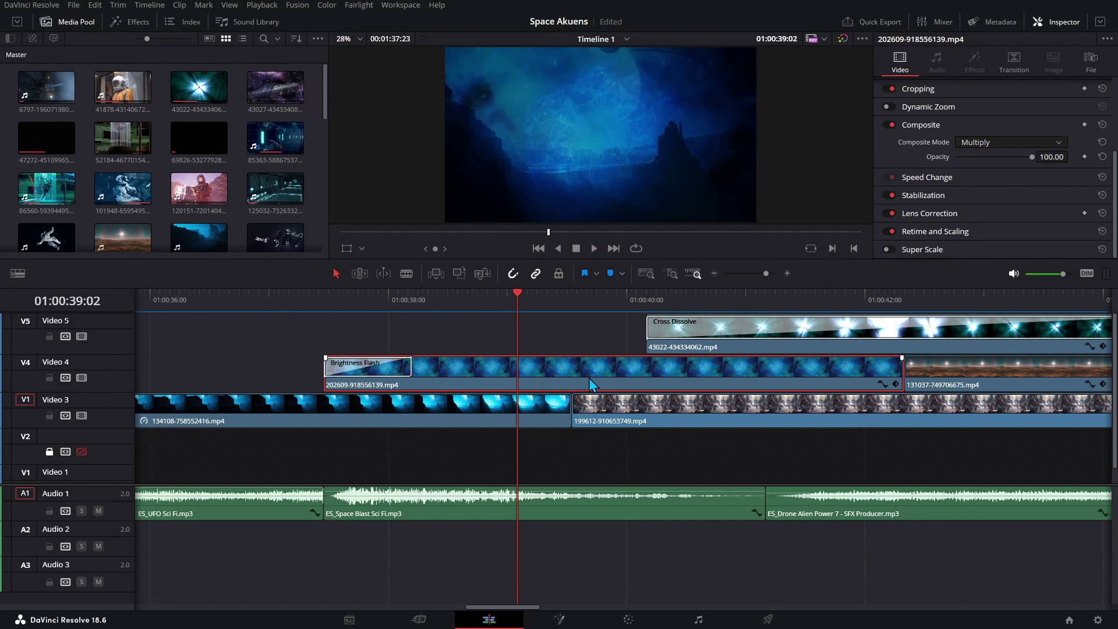
Play ahead into 199612-910653749.mp4 on Video 3 and inspect its composite settings.
key("space")
key("space")
left_click(681, 404)
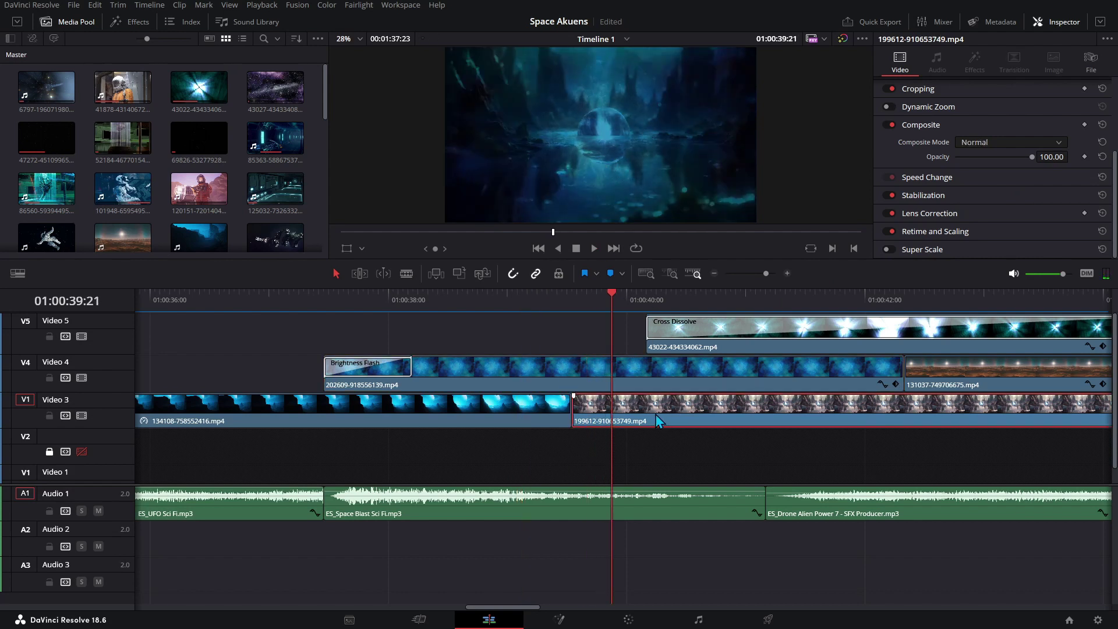
Inspect the Cross Dissolve and composite settings of 43022-434334062.mp4 on Video 5 while playing through the transition.
left_click(666, 323)
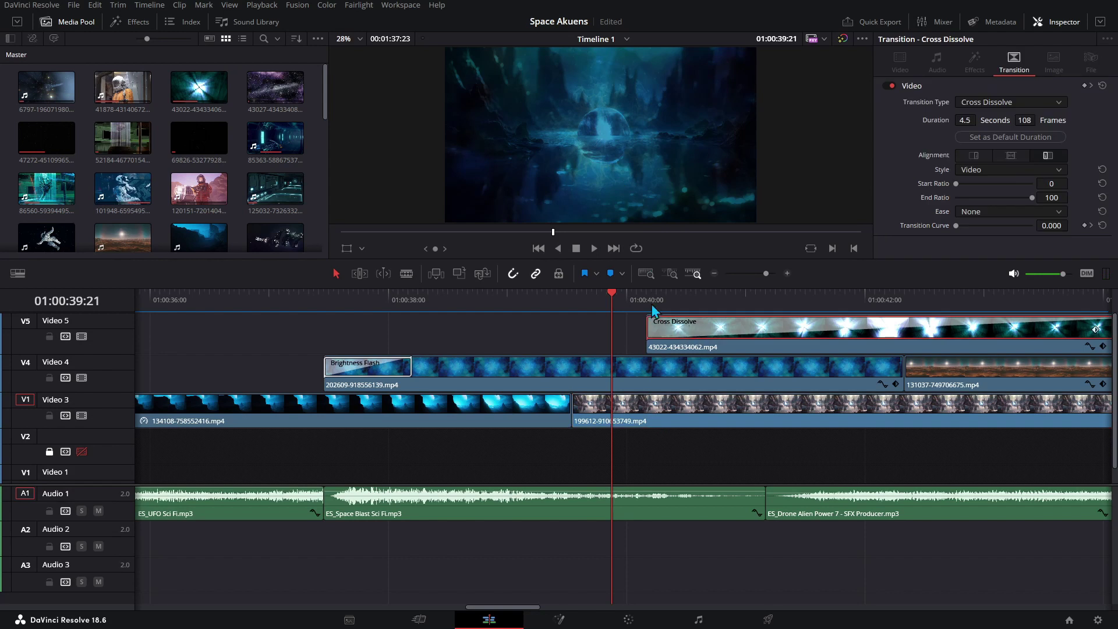
key("space")
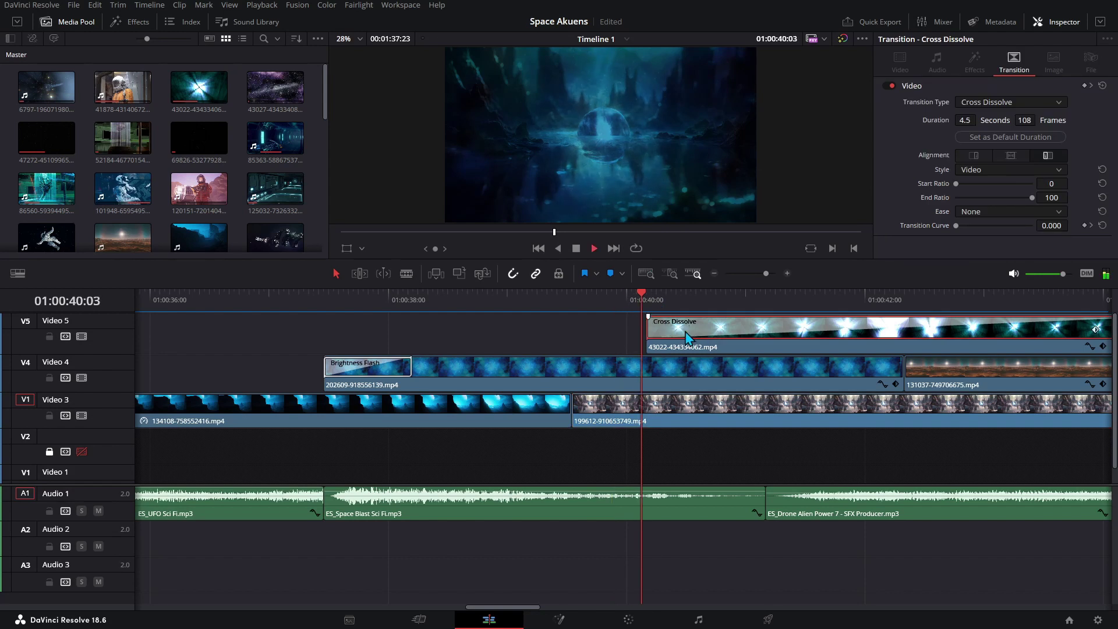
left_click(746, 343)
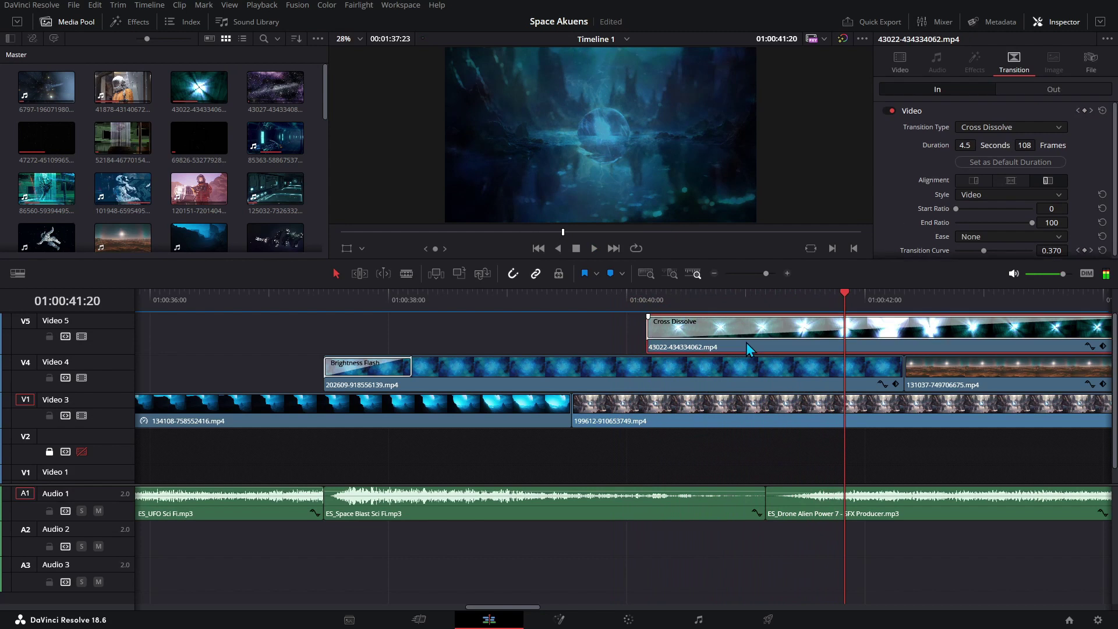
left_click(900, 64)
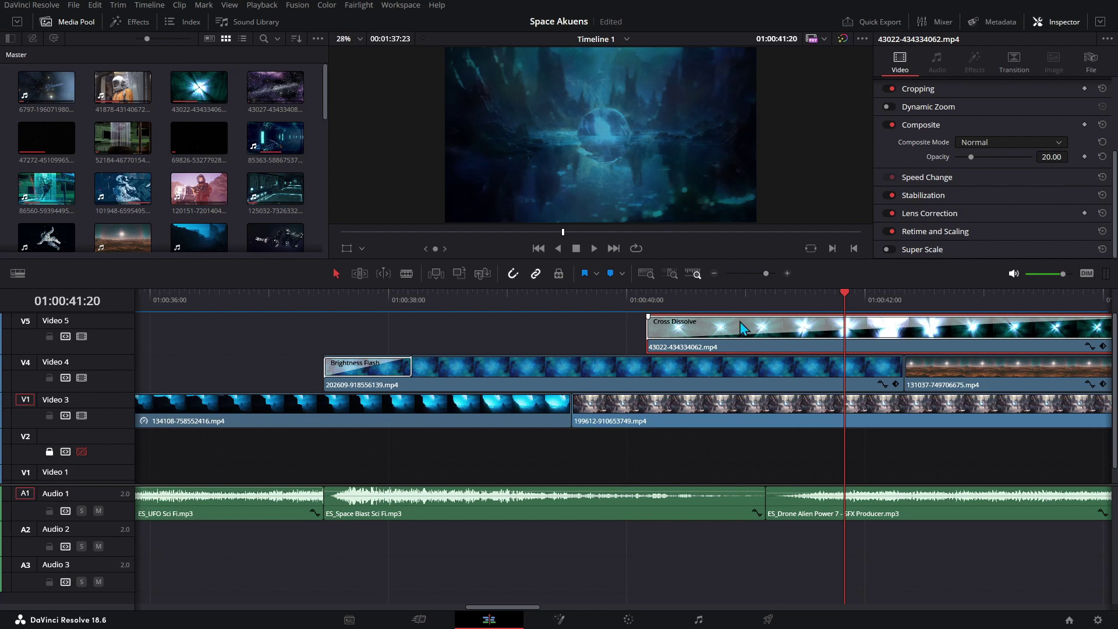
key("space")
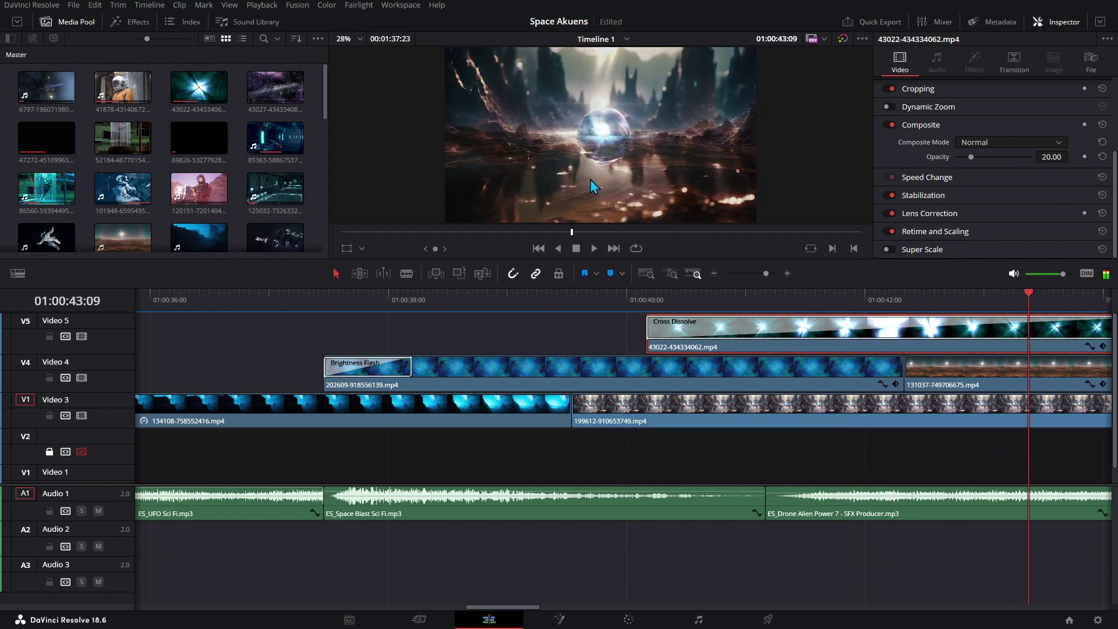
Inspect the composite settings of 131037-749706675.mp4 and replay the layered sequence from just before 202609-918556139.mp4.
left_click(935, 363)
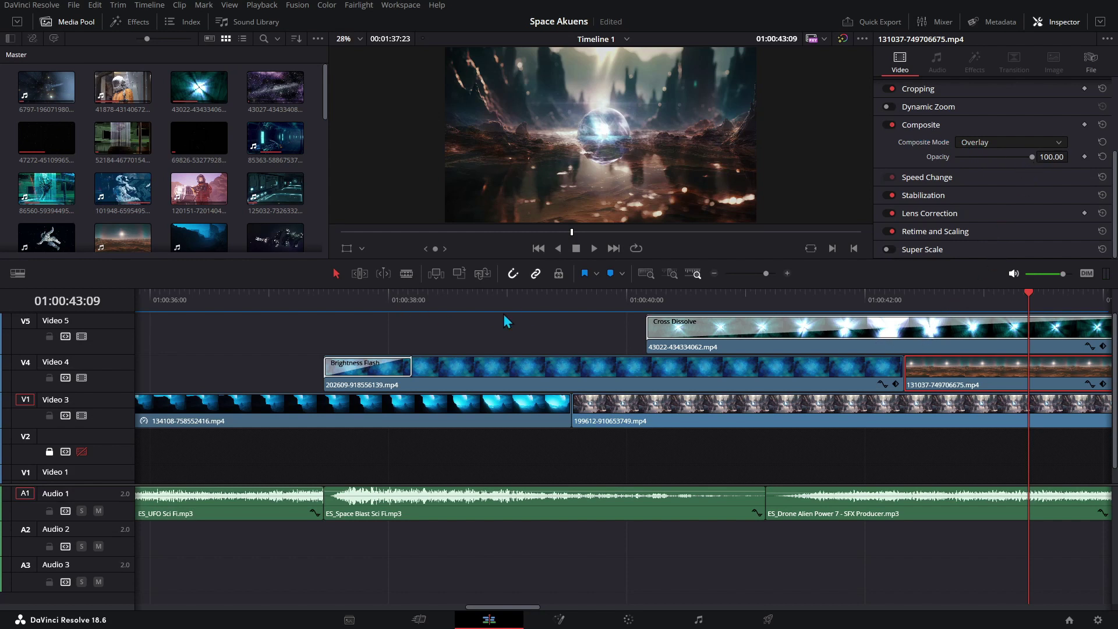
key("space")
key("space")
left_click(317, 294)
key("space")
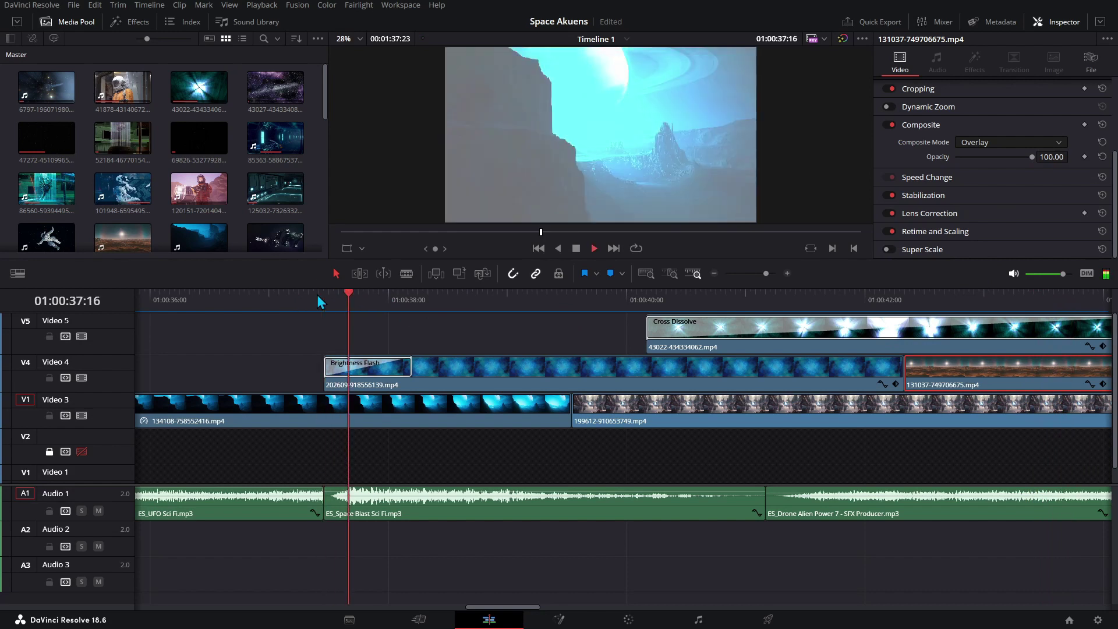
key("space")
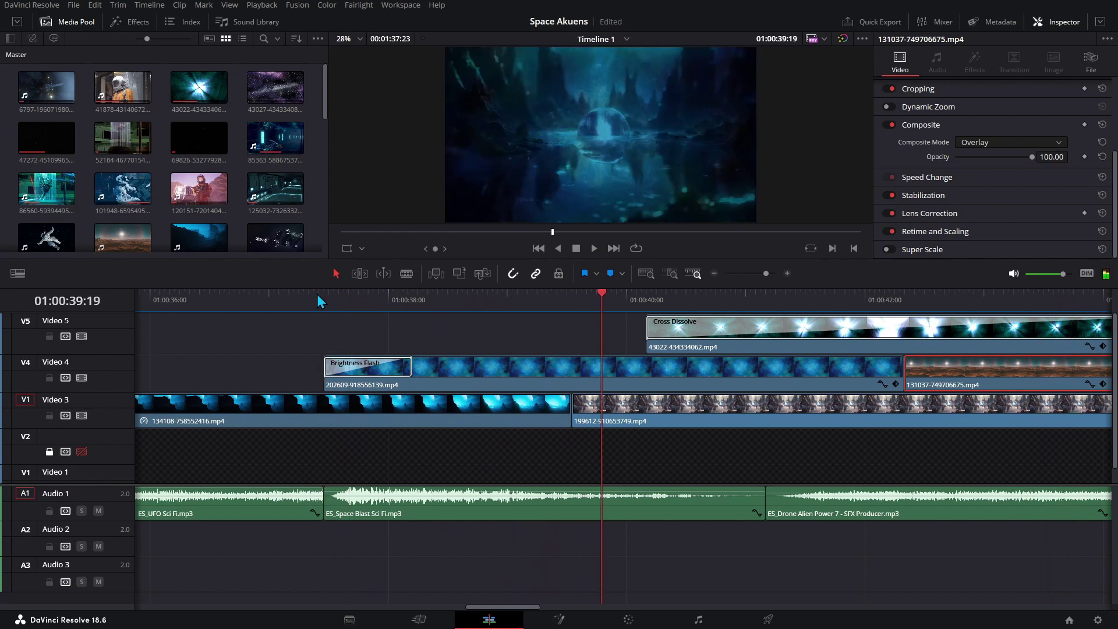
key("space")
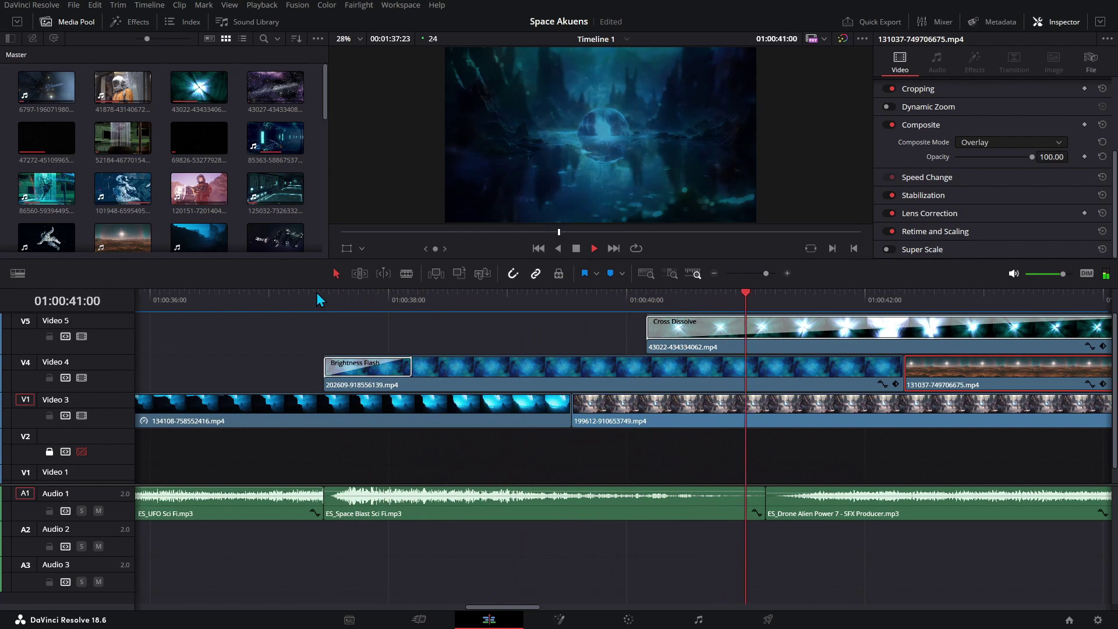
key("space")
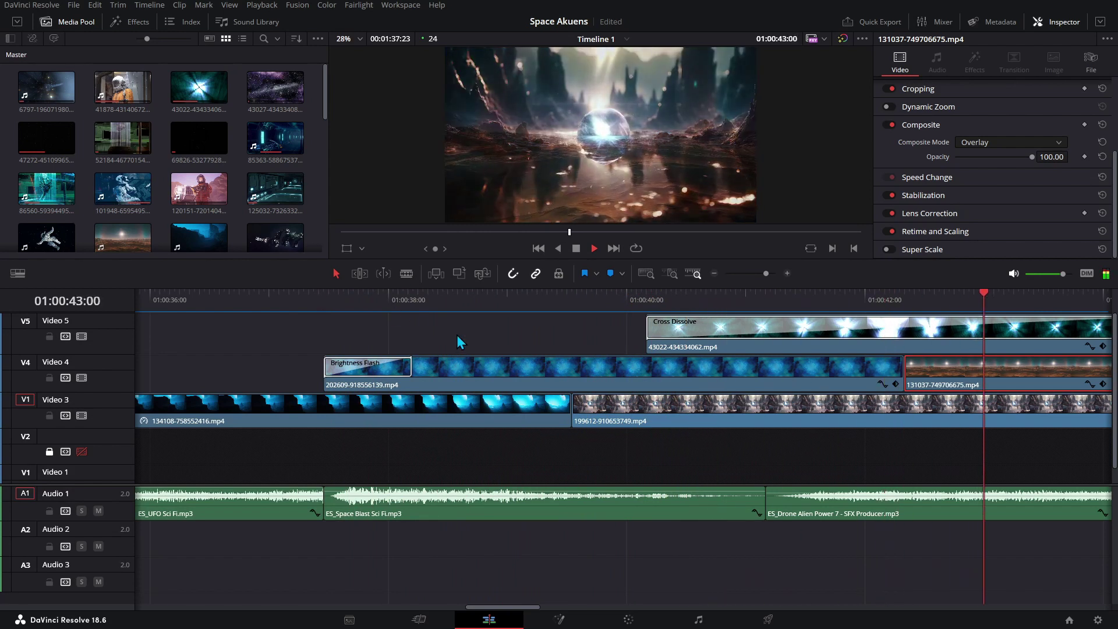
Inspect the audio settings of ES_Drone Alien Power 7 on Audio 1 and play further through the glowing orb shot.
left_click(850, 505)
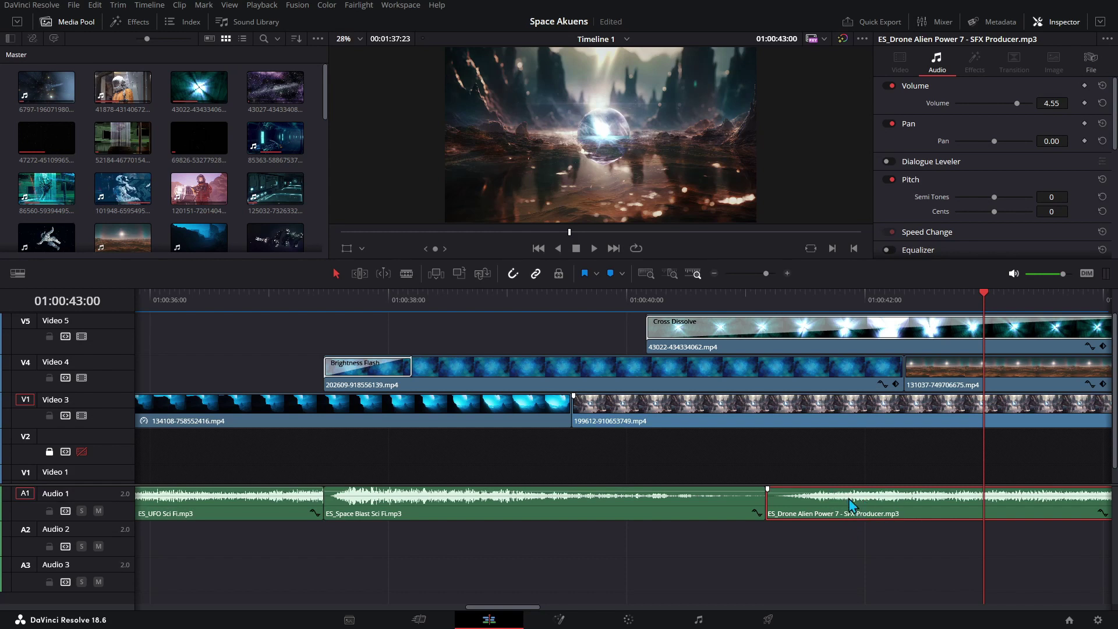
key("space")
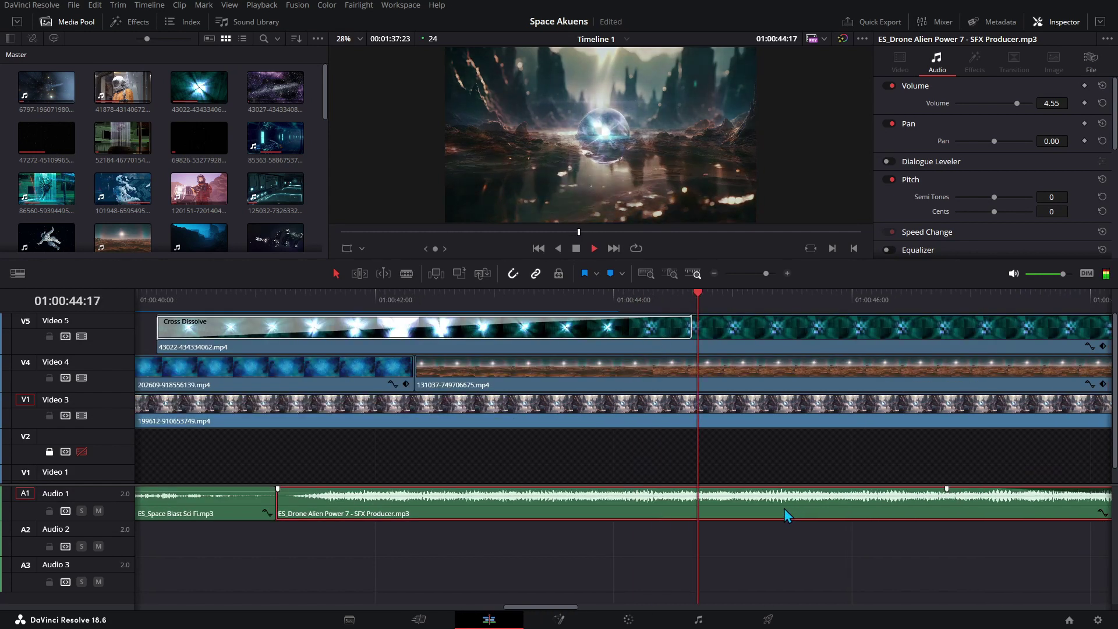
key("space")
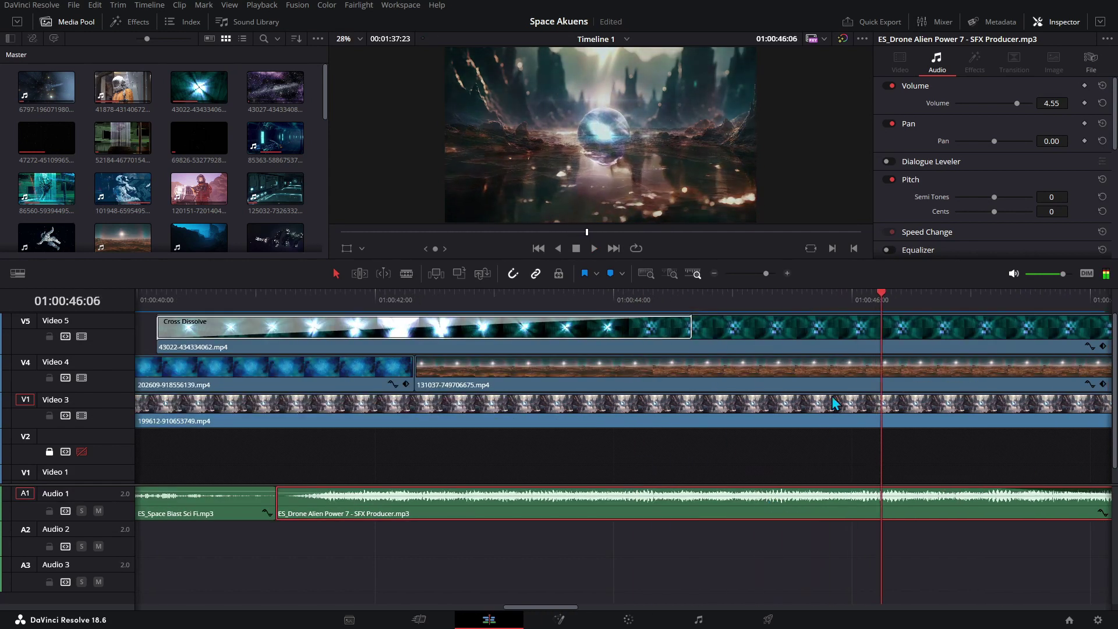
Inspect the Non-Additive Dissolve ending 43022-434334062.mp4, and play from the start of 186200-877345284.mp4 to examine that clip's transition settings.
scroll(584, 594, "right", 10)
left_click(471, 329)
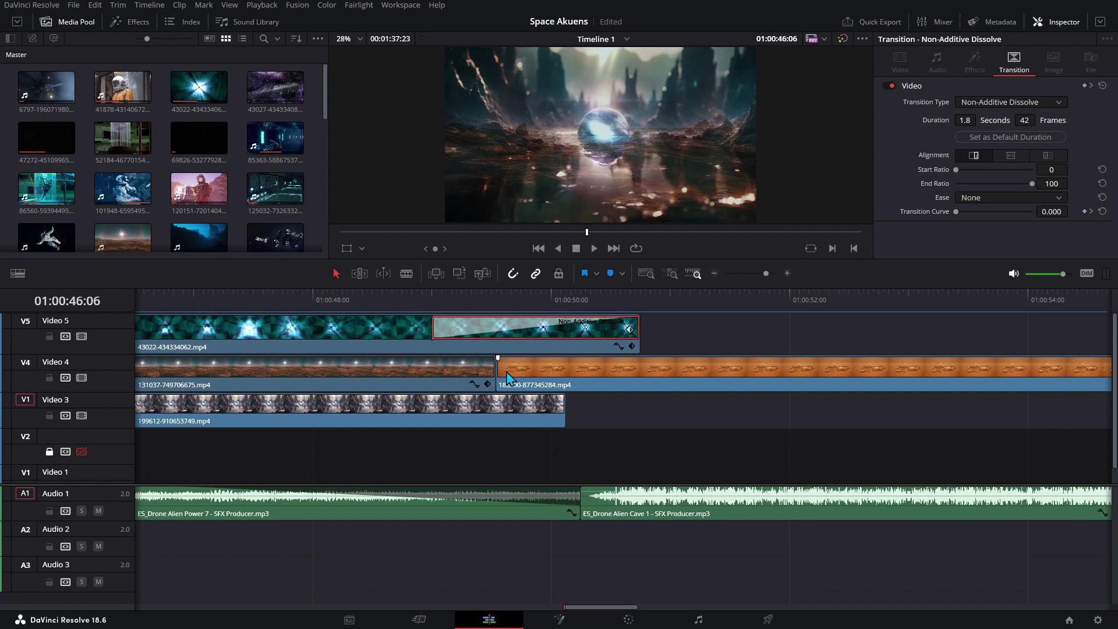
left_click(507, 376)
left_click(492, 298)
key("space")
key("space")
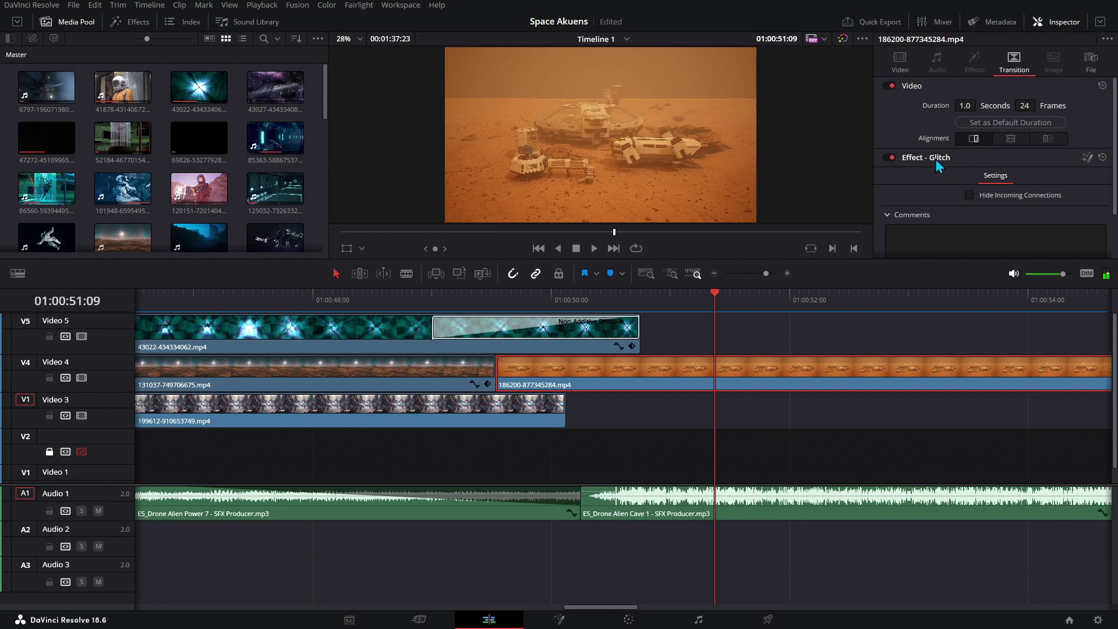
Play on through the Mars rover shot and inspect the audio settings of ES_Drone Alien Cave 1.
key("space")
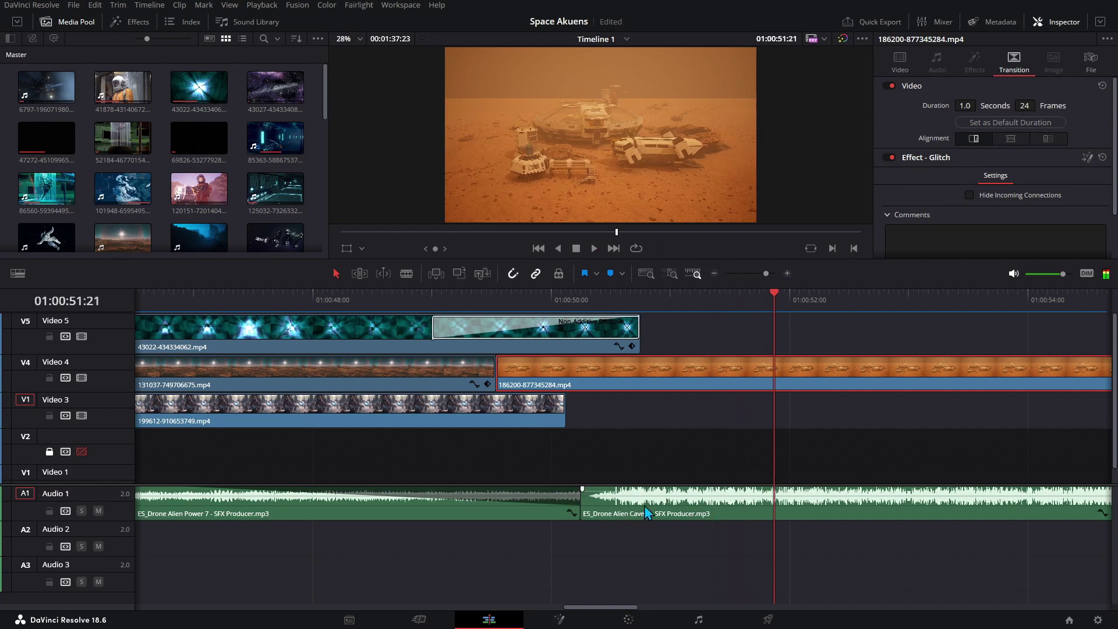
left_click(647, 512)
key("space")
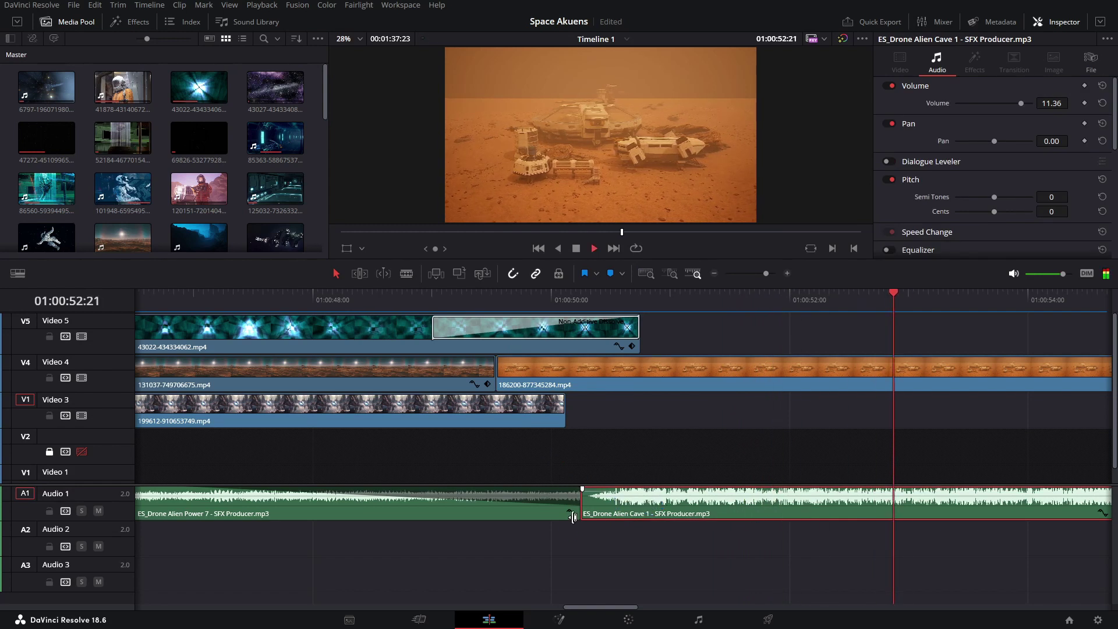
left_click(595, 603)
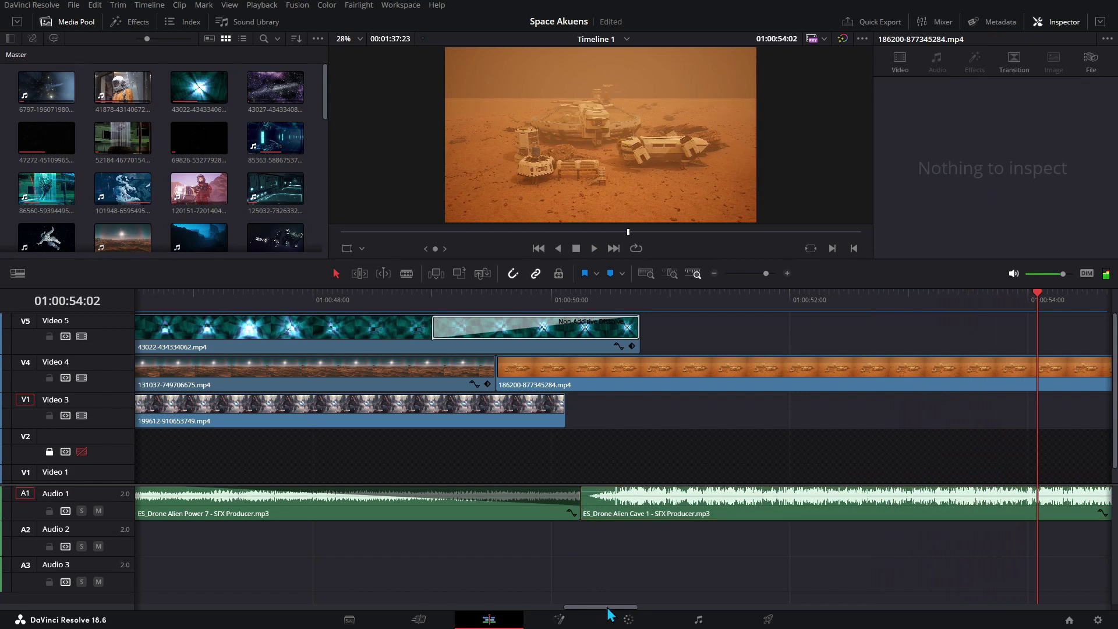
Inspect the Glitch transition ending 186200-877345284.mp4 and play through it into 120151-720140489.mp4.
left_click_drag(605, 607, 638, 607)
left_click(698, 375)
left_click(802, 370)
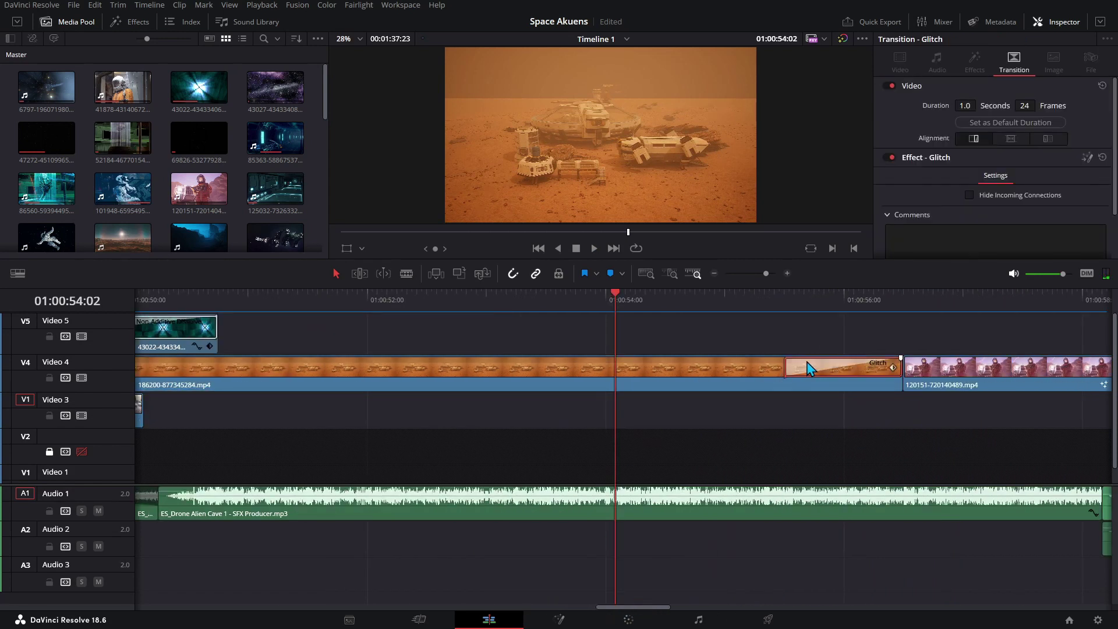
key("space")
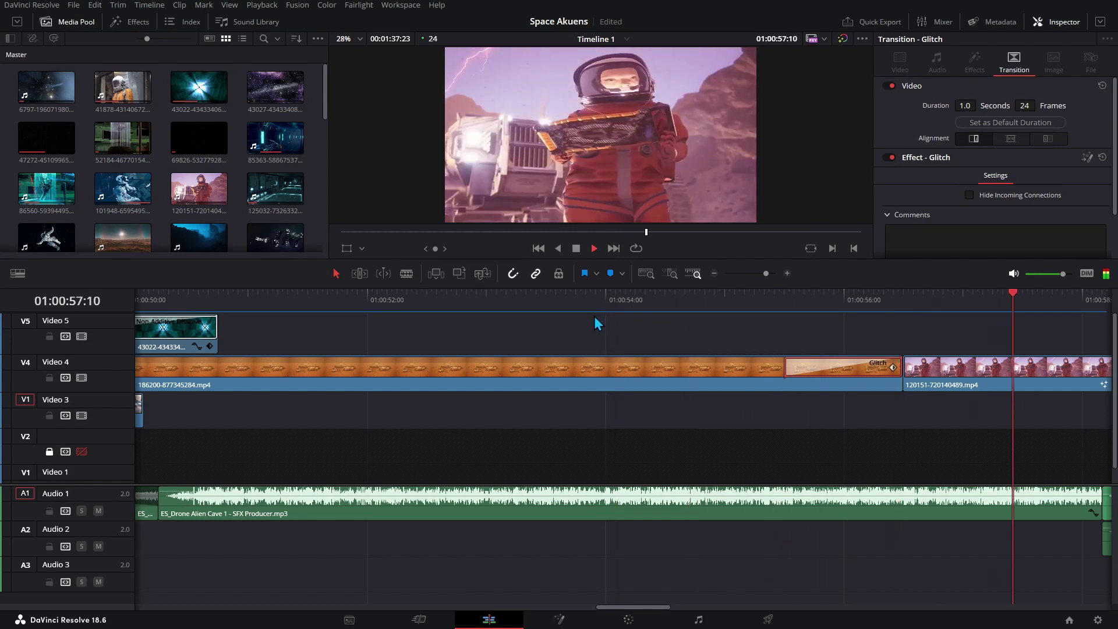
Inspect the Stretch Region effect on 120151-720140489.mp4 and play the clip into 176527-855920754.mp4.
left_click(488, 367)
left_click(446, 296)
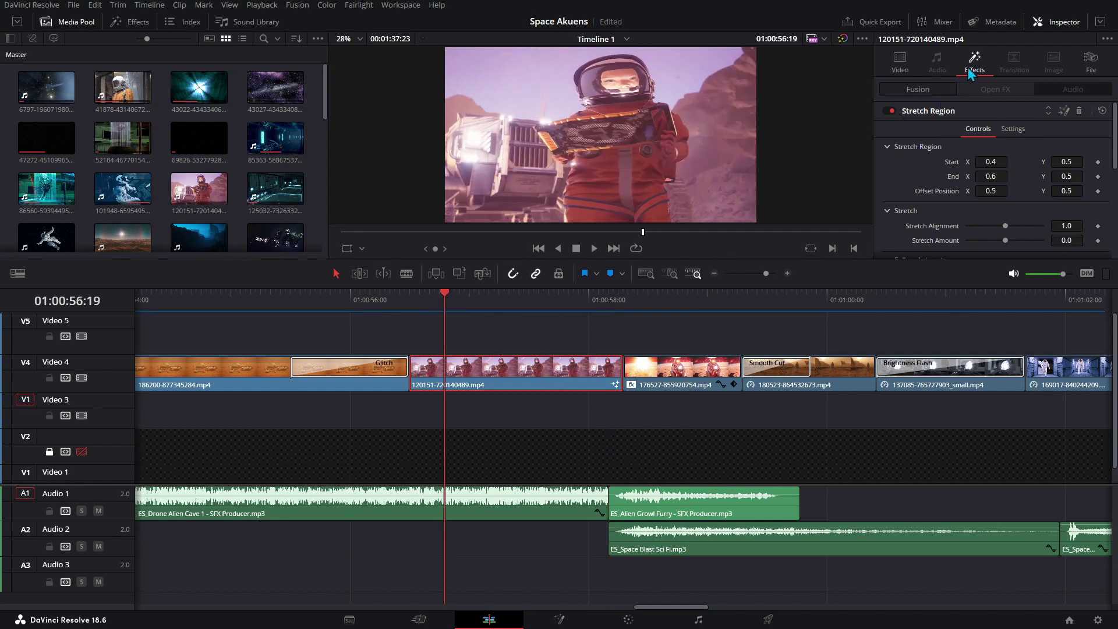
key("space")
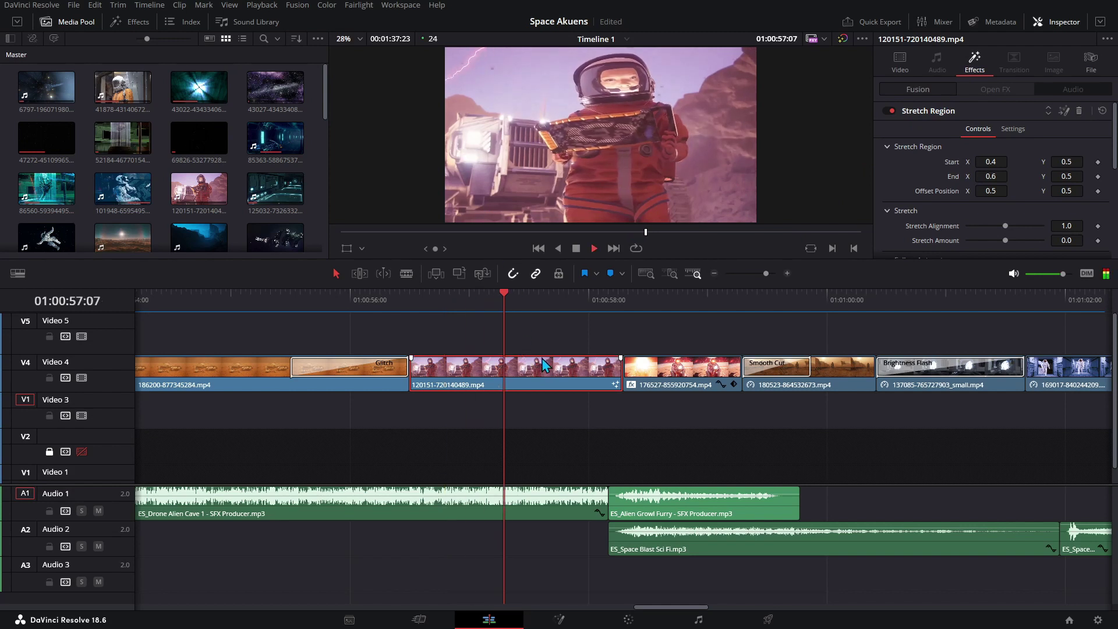
key("space")
Inspect the audio settings of ES_Alien Growl Furry and ES_Space Blast Sci Fi.mp3, and return the playhead to the start of 176527-855920754.mp4.
left_click(641, 500)
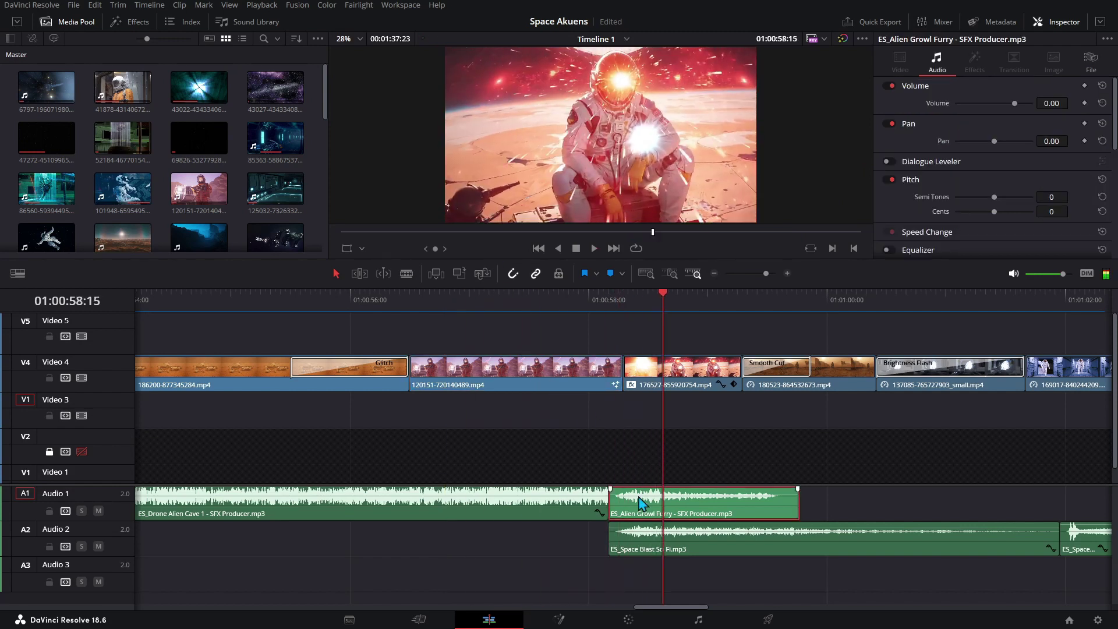
left_click(653, 547)
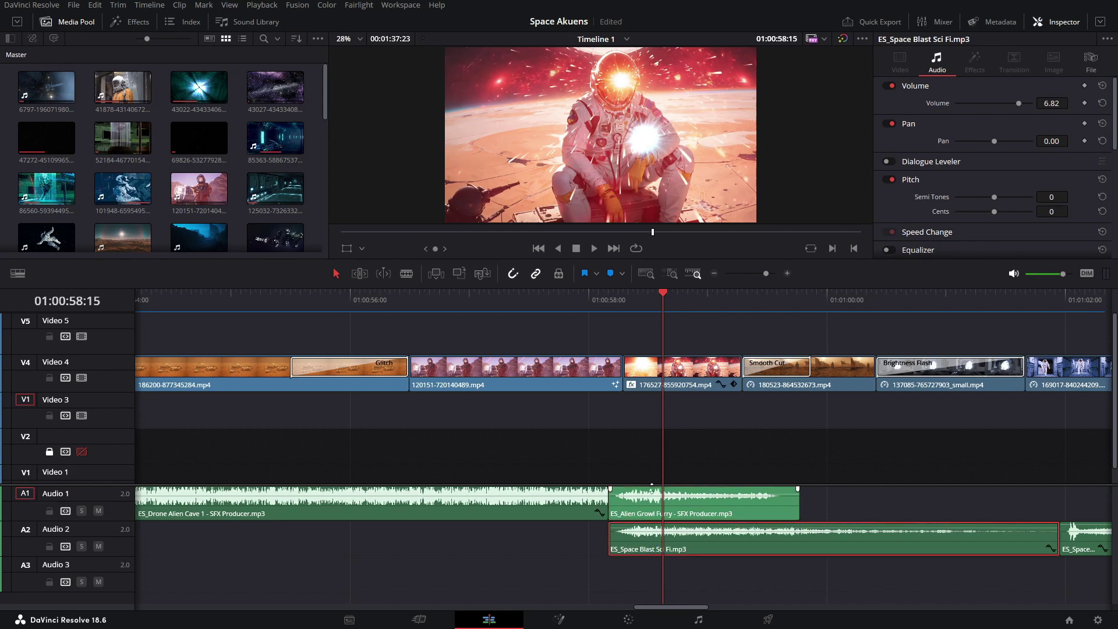
left_click(621, 300)
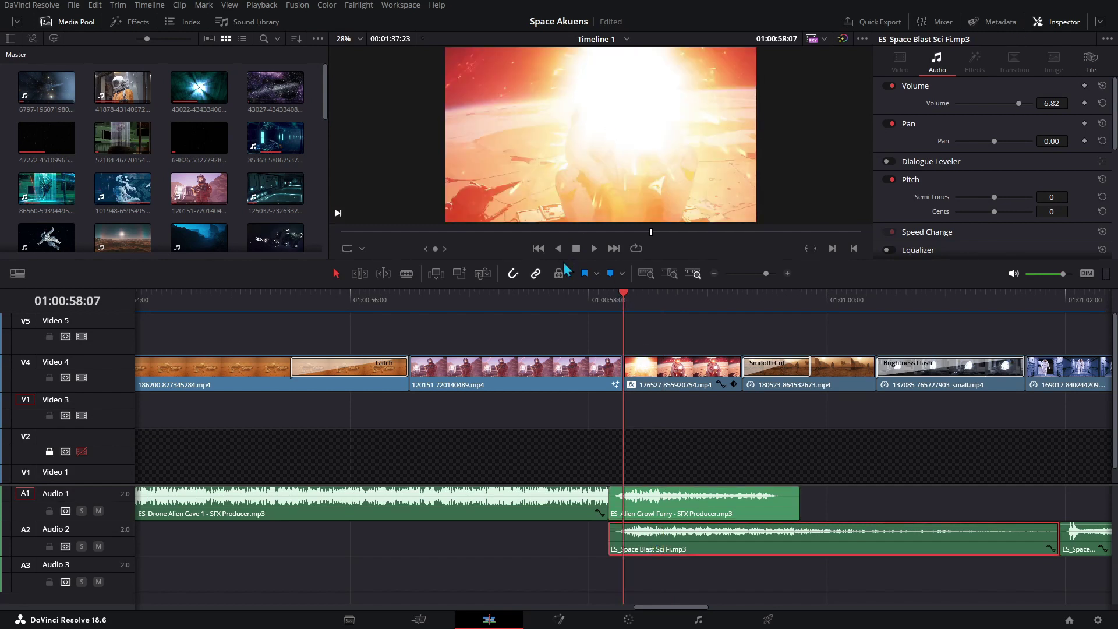
Play 176527-855920754.mp4 several times through its cut into 180523-864532673.mp4, selecting both clips to compare them.
key("space")
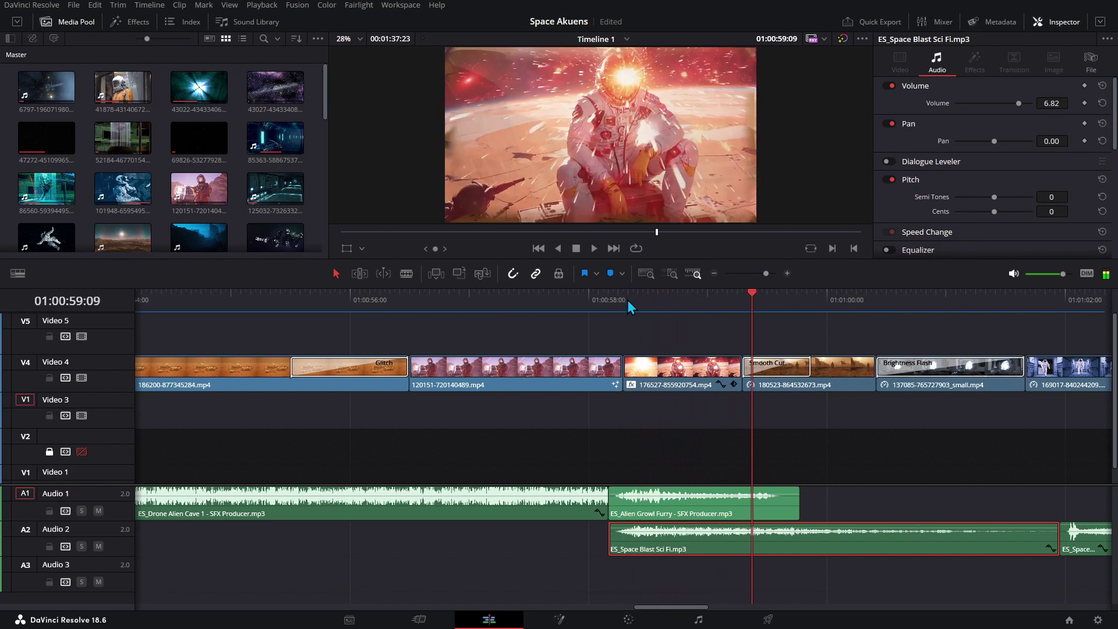
left_click(627, 300)
key("space")
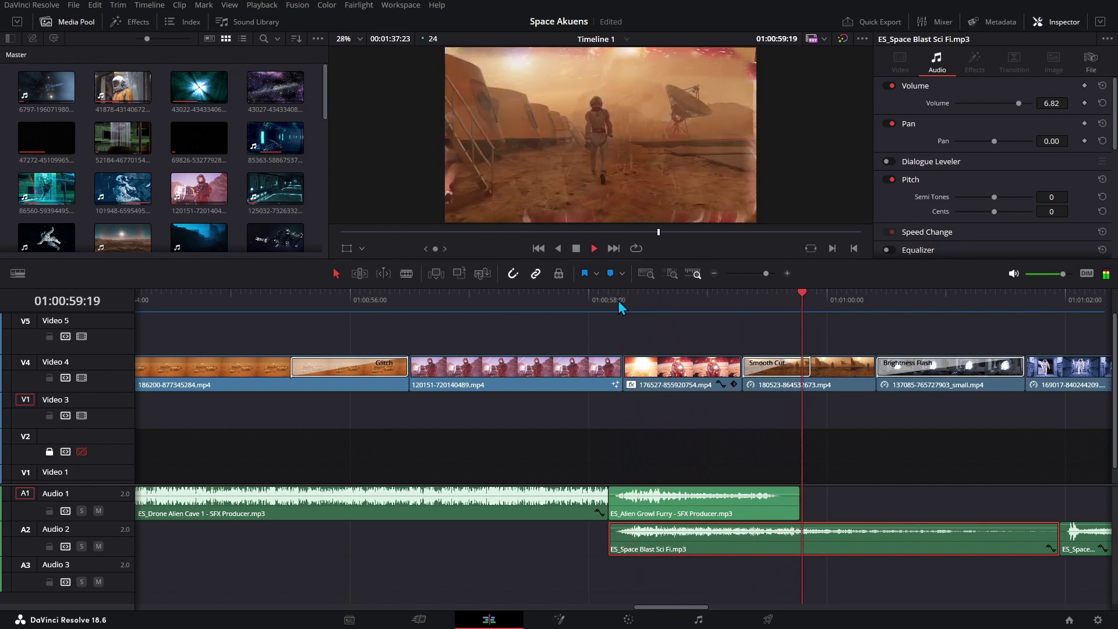
key("space")
left_click(832, 373)
left_click(716, 368)
left_click(676, 297)
key("space")
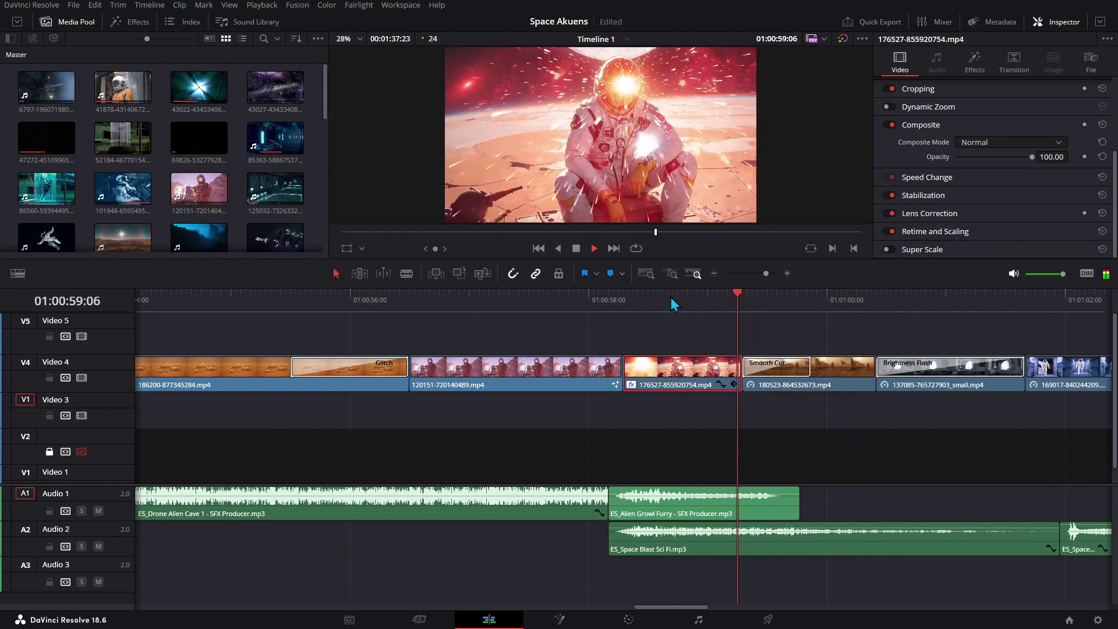
key("space")
left_click(827, 371)
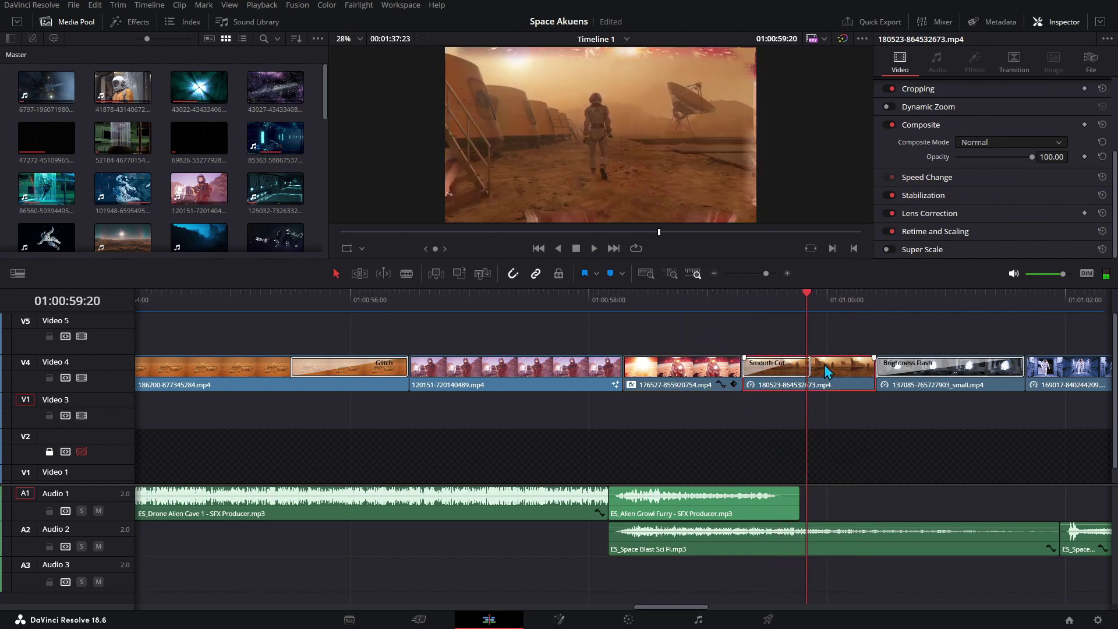
left_click(780, 367)
left_click(837, 371)
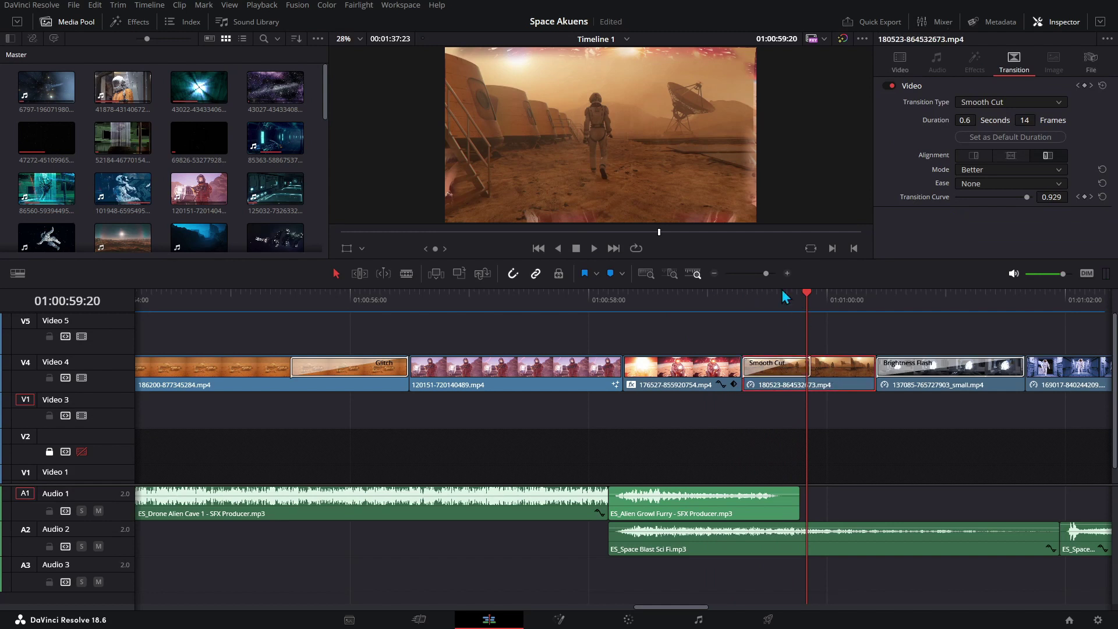
left_click(781, 290)
left_click(750, 292)
key("space")
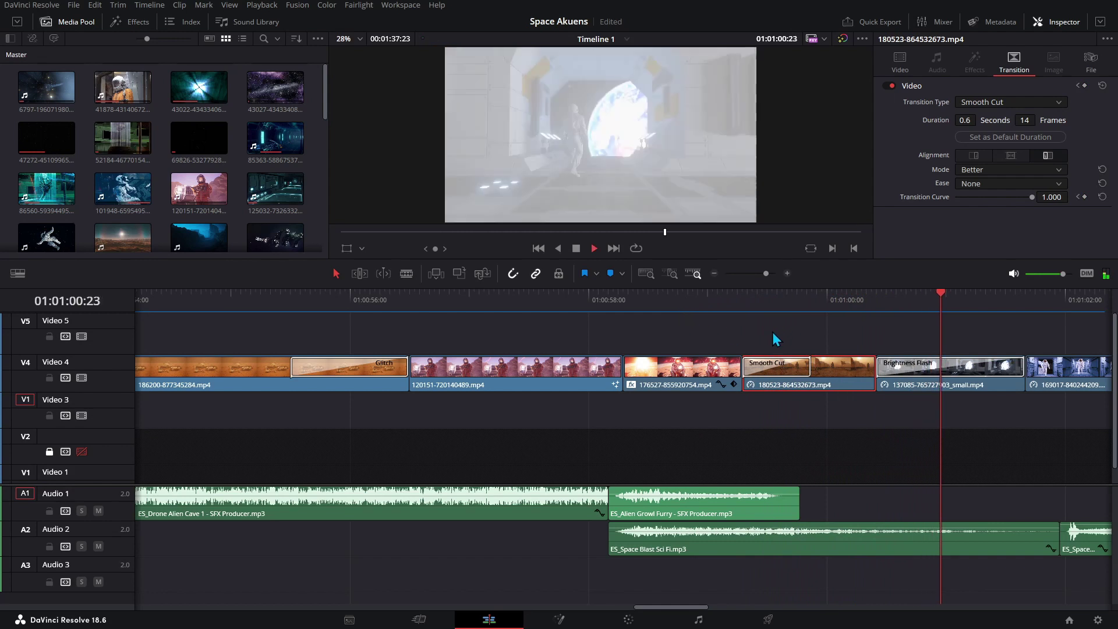
key("space")
left_click(909, 364)
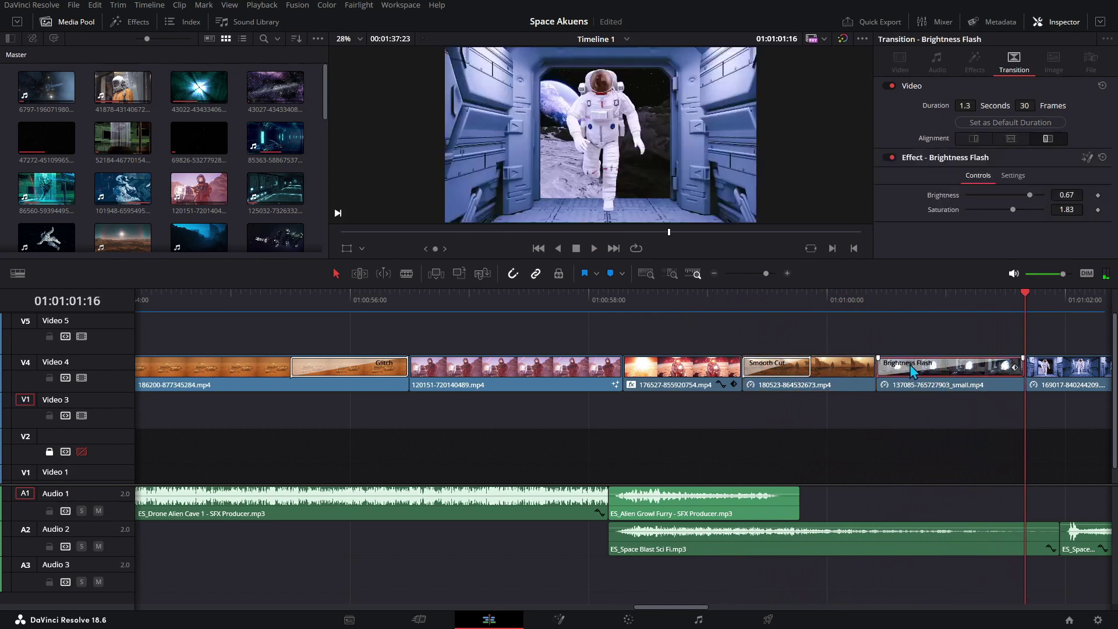
left_click(518, 299)
key("space")
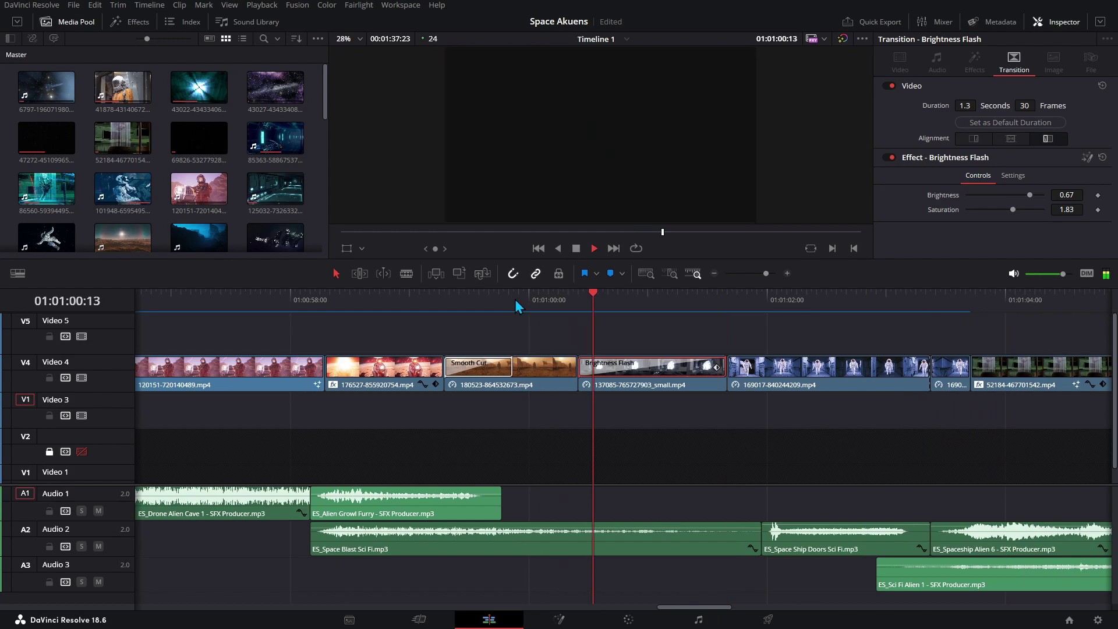
key("space")
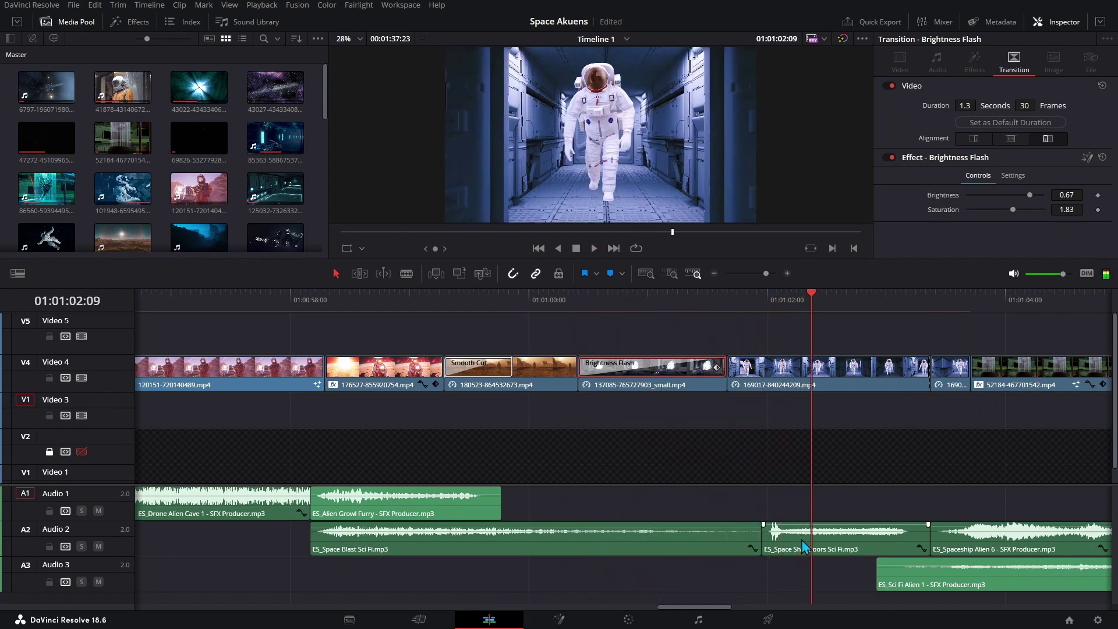
Inspect the audio settings of ES_Space Ship Doors Sci Fi.mp3, select 169017-840244209.mp4 and play on into 52184-467701542.mp4.
left_click(801, 541)
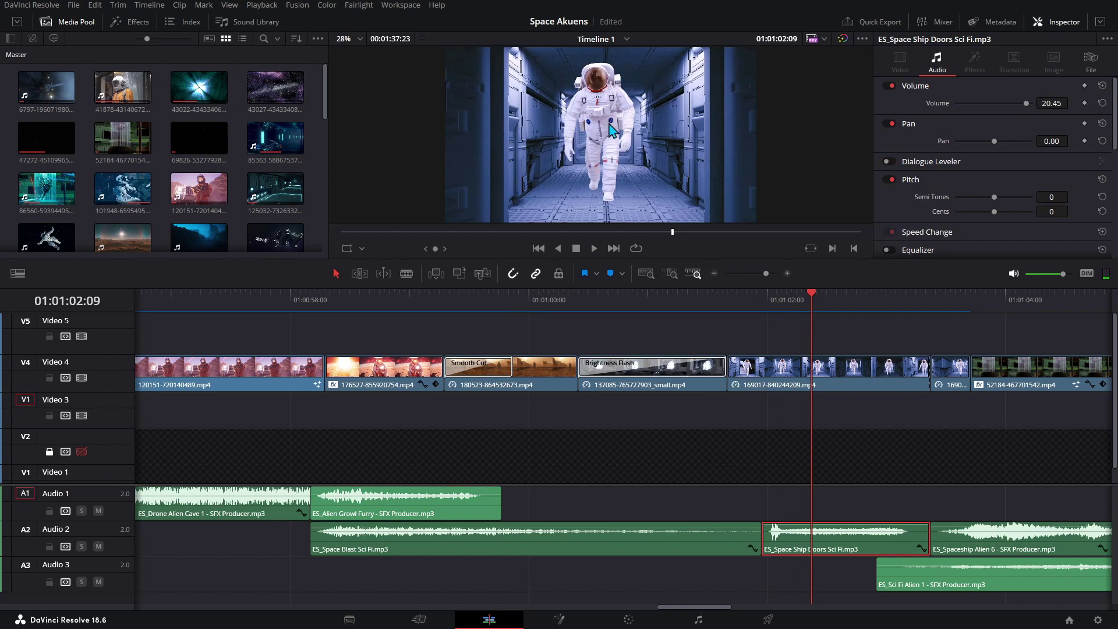
left_click(760, 370)
key("space")
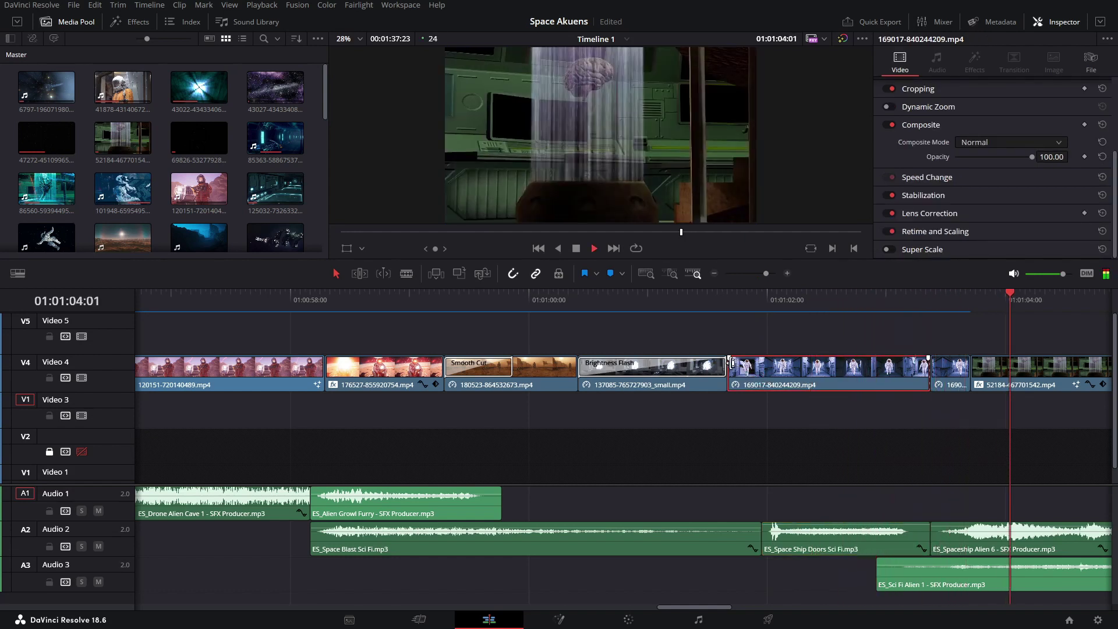
key("space")
Inspect the MagicZoomV3 effect on 52184-467701542.mp4 and replay the clip from its start.
left_click_drag(711, 607, 748, 607)
left_click(631, 373)
left_click(978, 66)
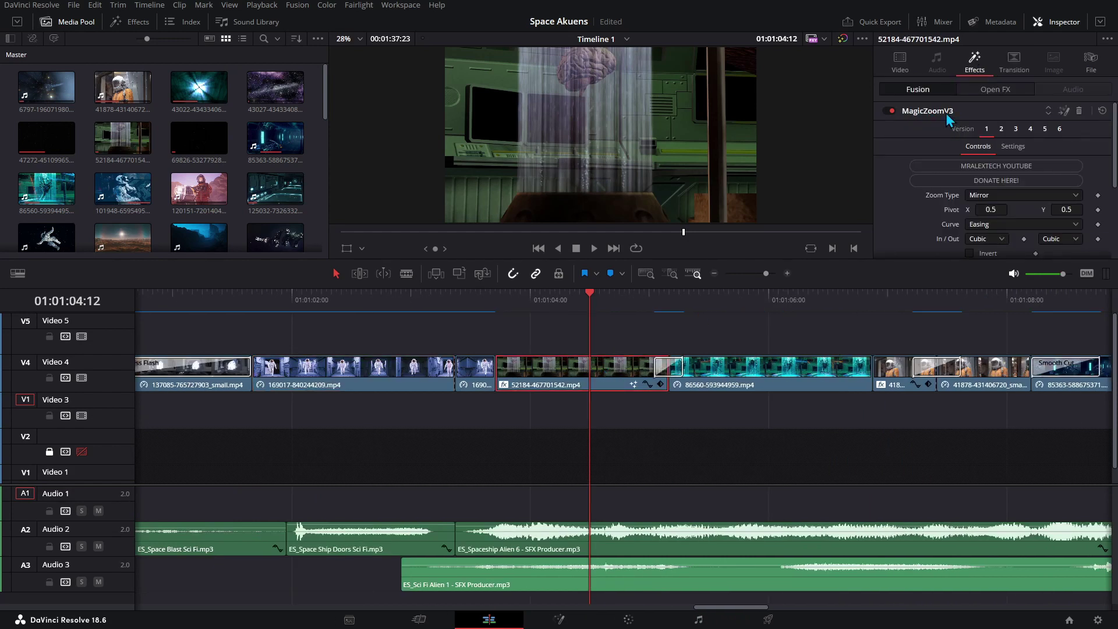
left_click(502, 294)
key("space")
key("space")
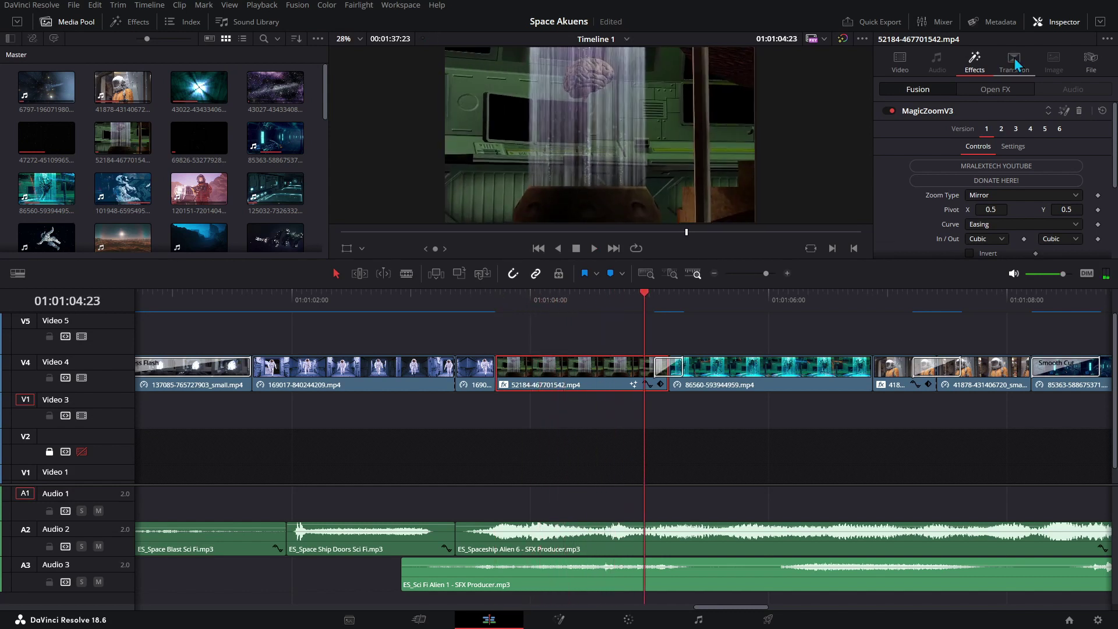
Inspect the Smooth Cut transition between 52184-467701542.mp4 and 86560-593944959.mp4, and replay the passage across it.
left_click(1014, 62)
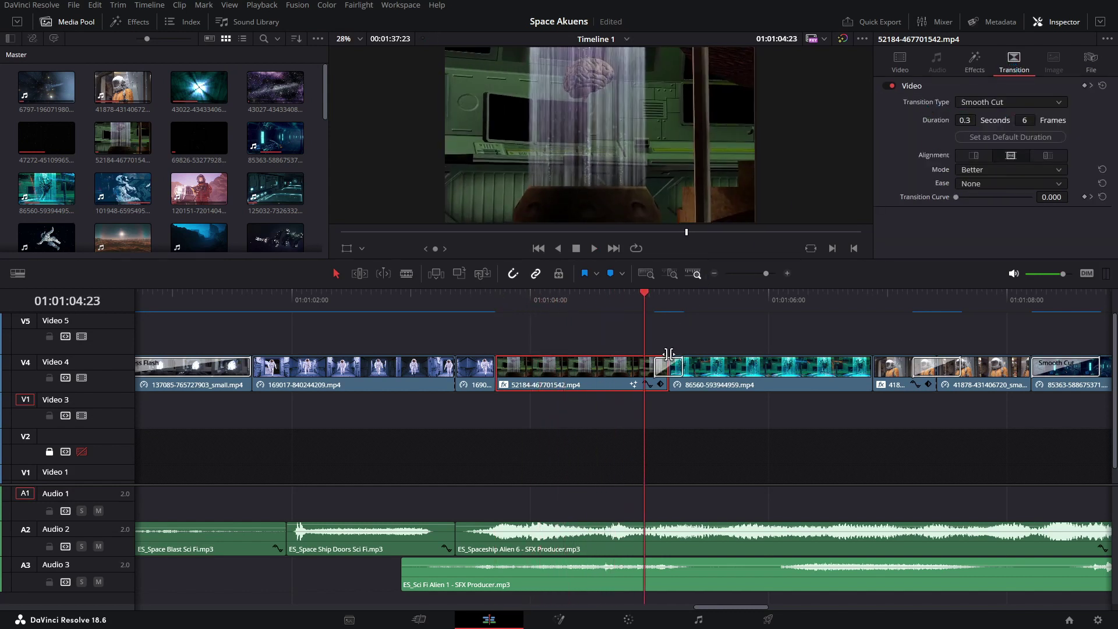
key("space")
key("space")
left_click(739, 370)
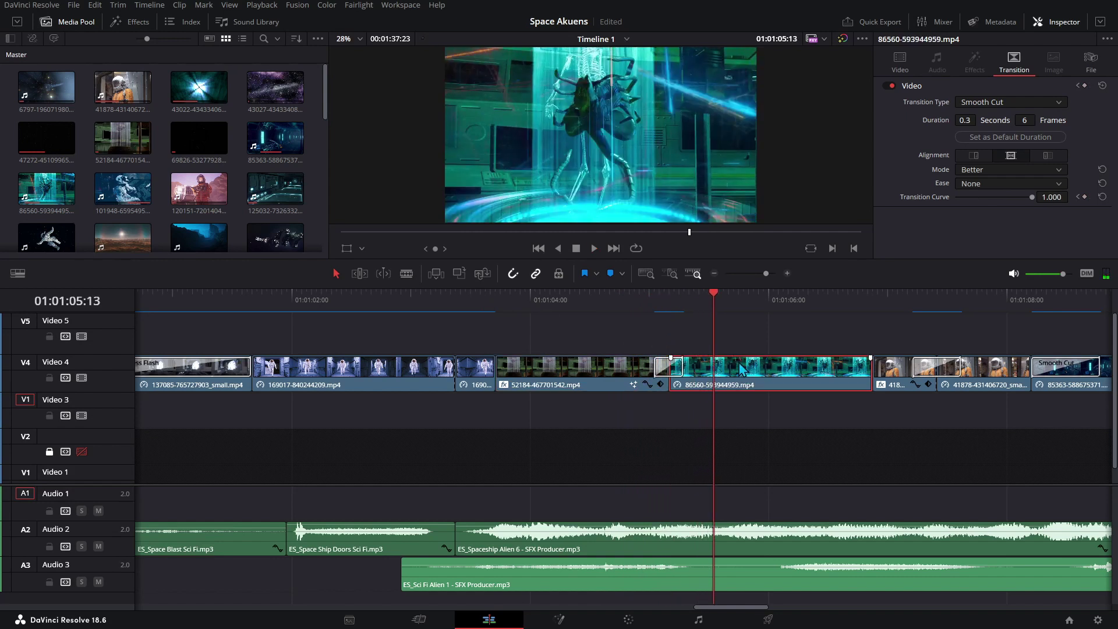
left_click(539, 298)
left_click(562, 376)
key("space")
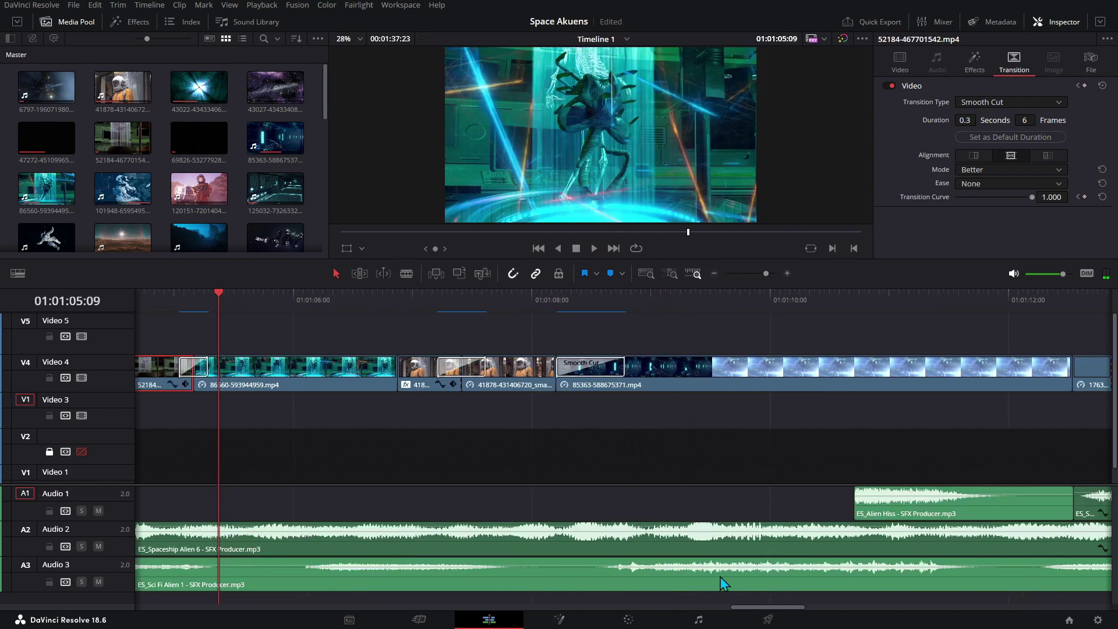
left_click_drag(350, 290, 437, 294)
left_click(424, 361)
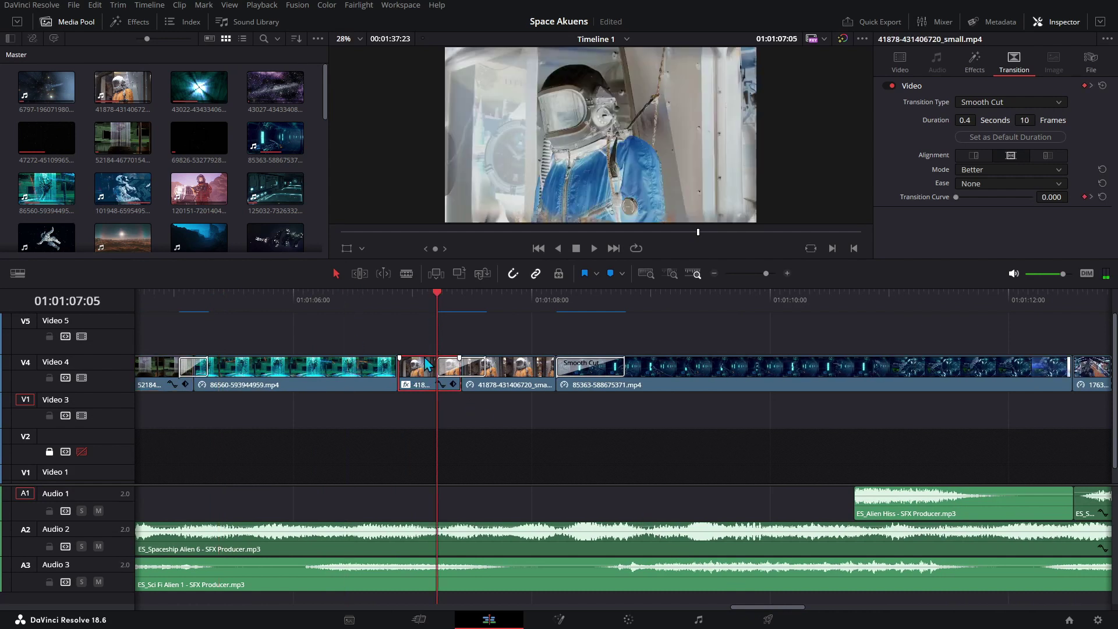
left_click(974, 61)
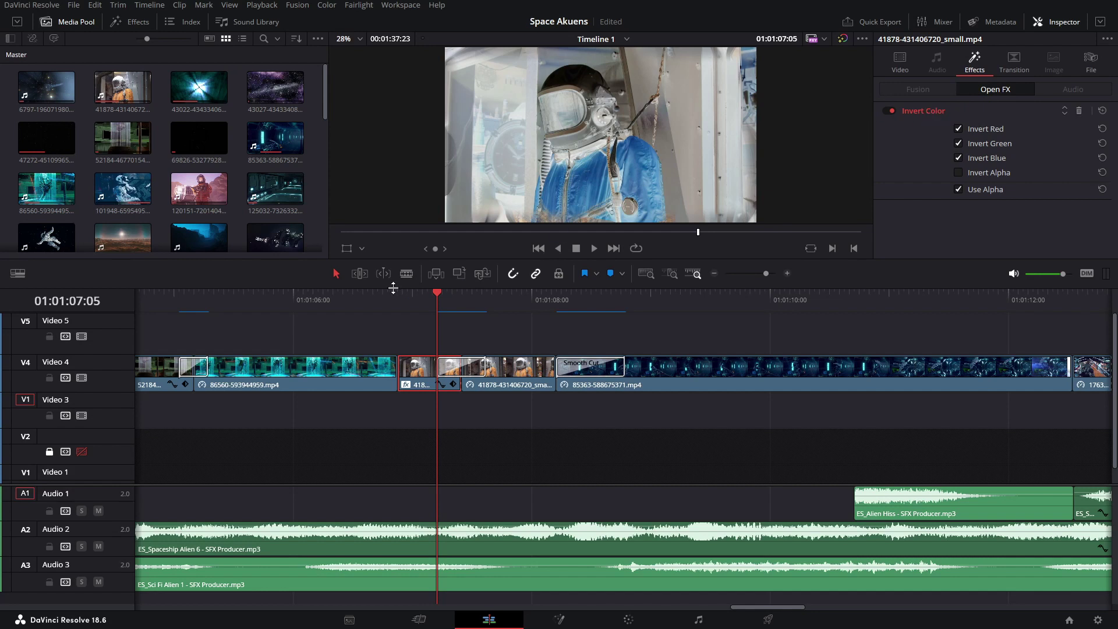
left_click(348, 294)
key("space")
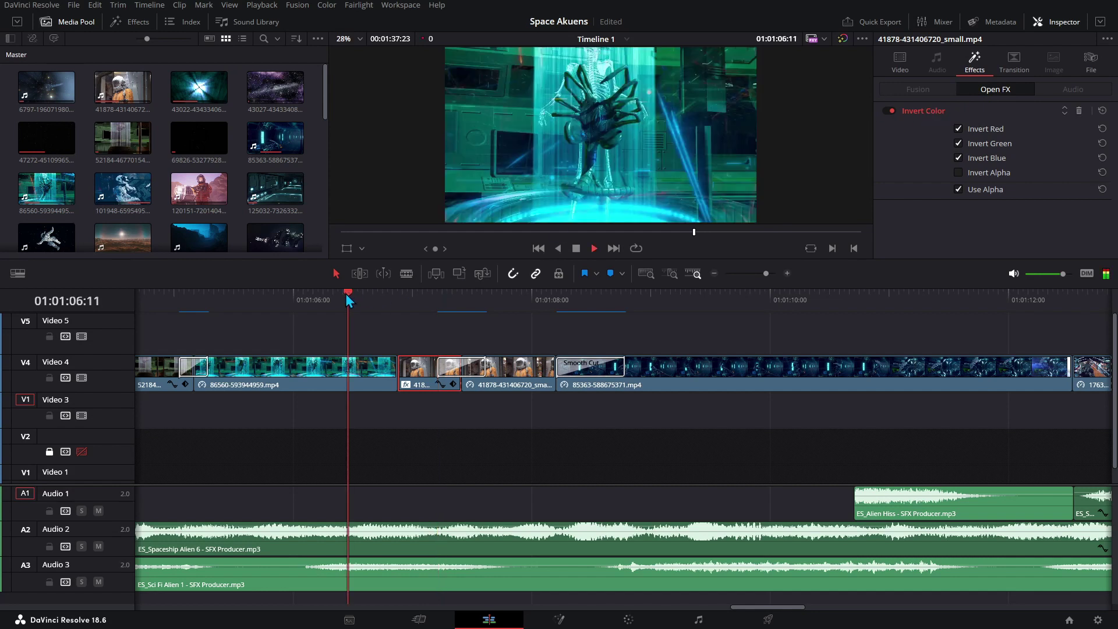
key("space")
left_click(309, 299)
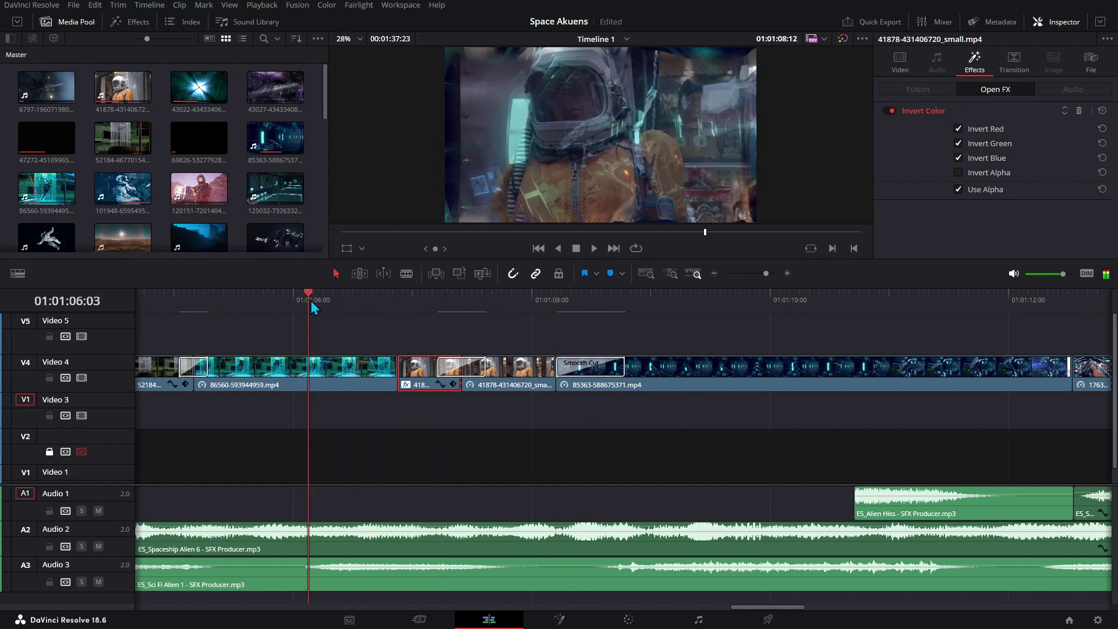
key("space")
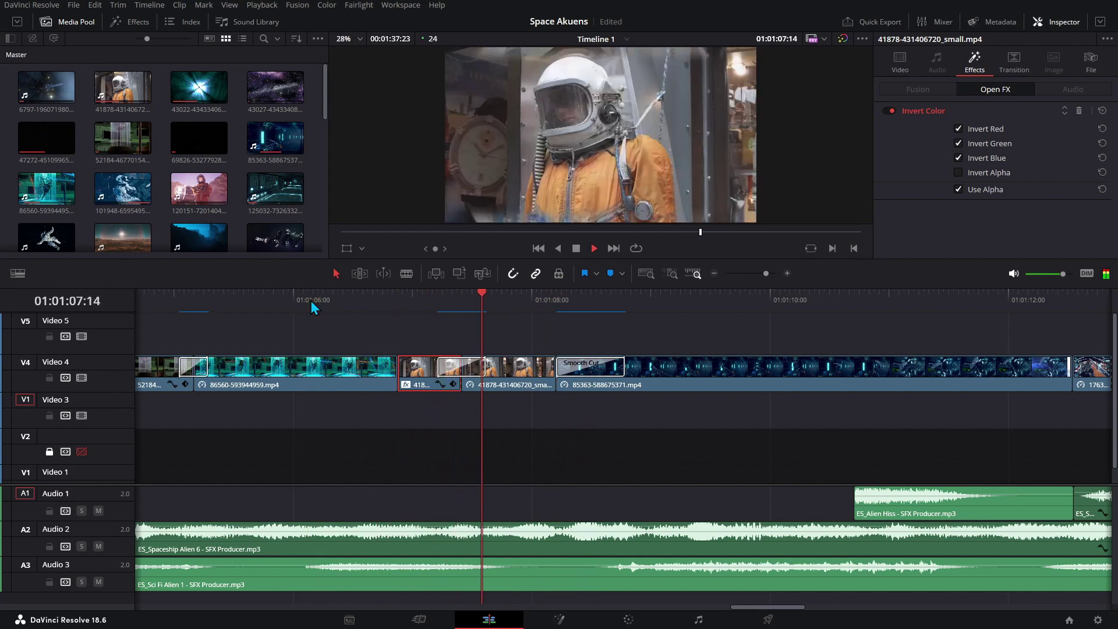
key("space")
Inspect the Smooth Cut transition opening 85363-588675371.mp4 and play the clip on to the alien hiss sound.
left_click(686, 375)
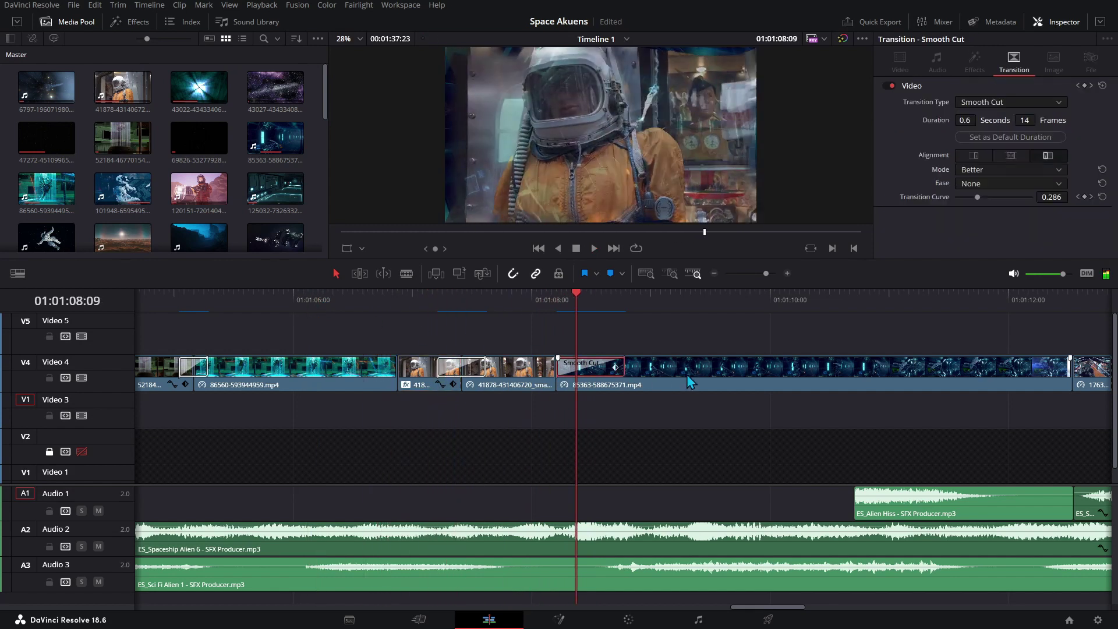
key("space")
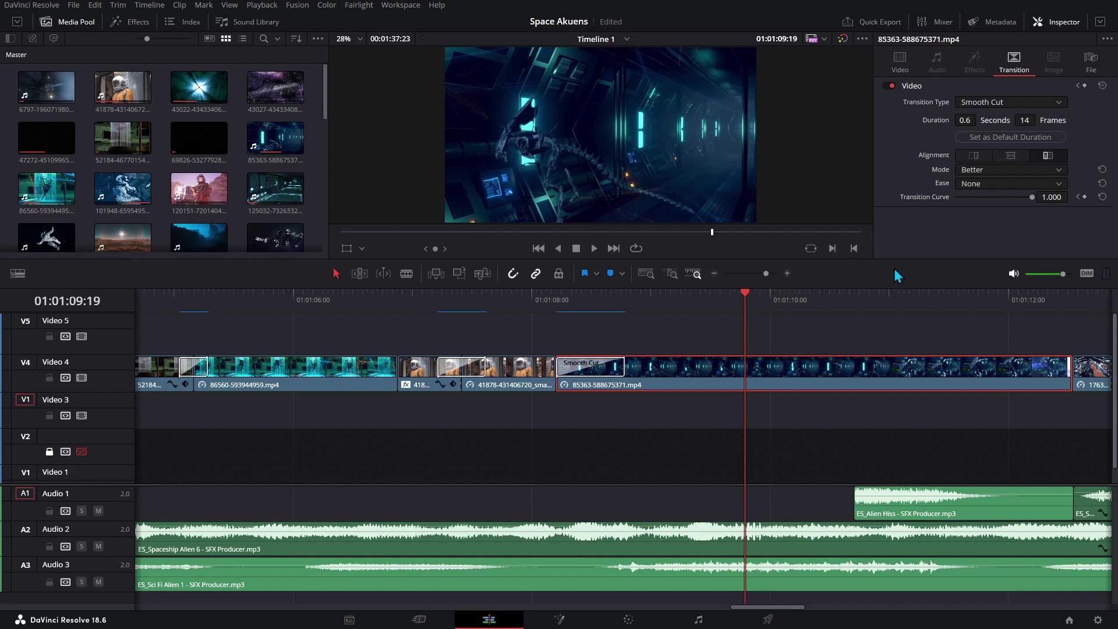
key("space")
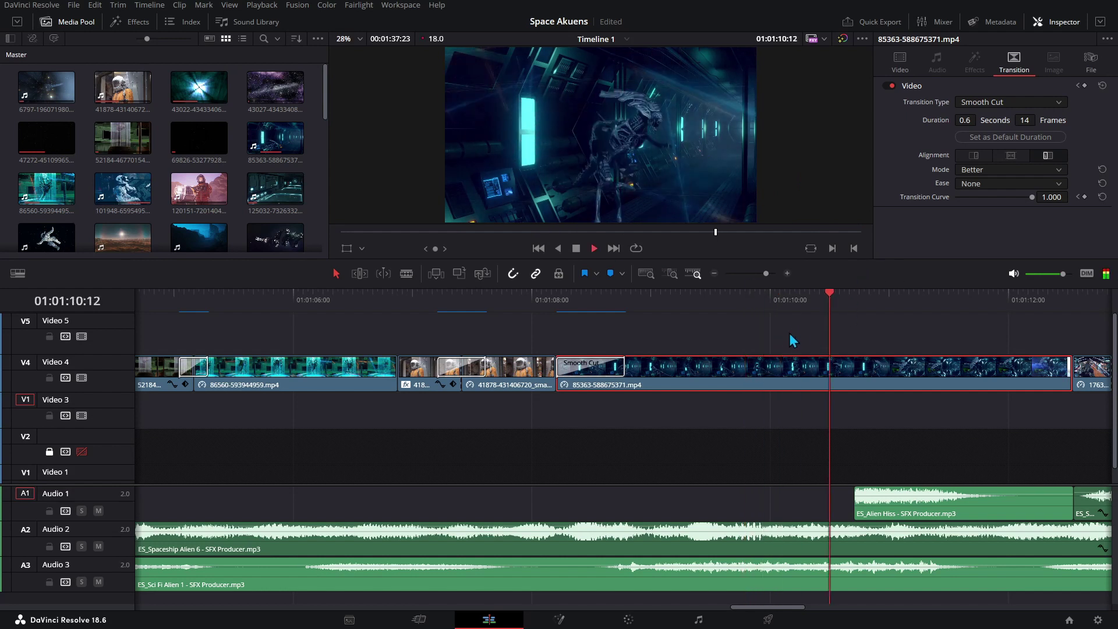
key("space")
Inspect the audio settings of ES_Alien Hiss, ES_Spaceship Alien 6 and ES_Sci Fi Alien 1.
left_click(889, 498)
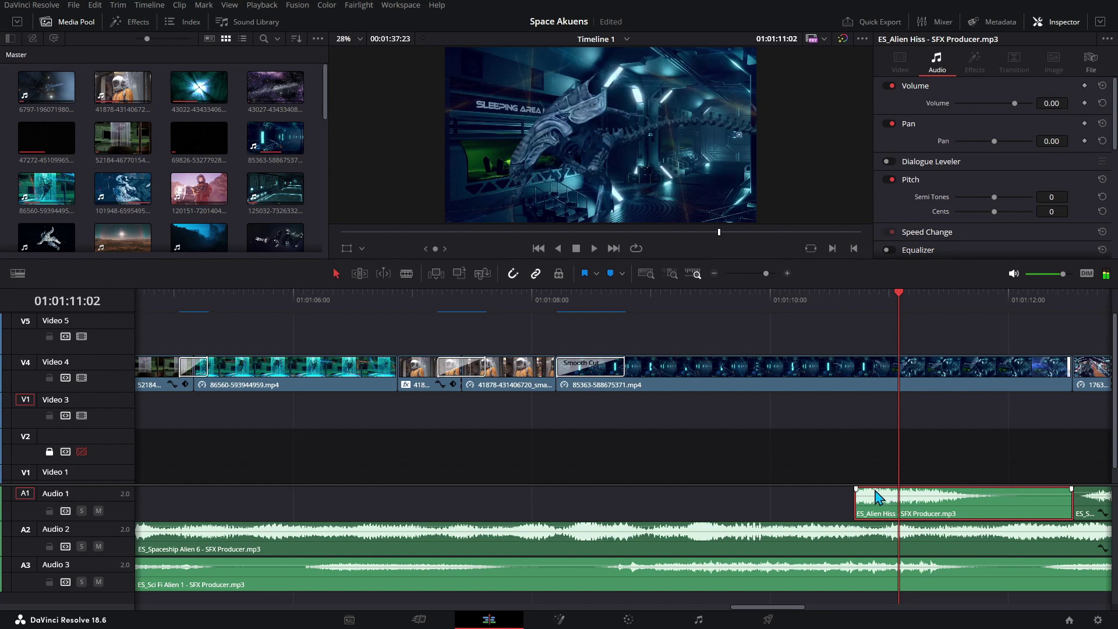
left_click(281, 544)
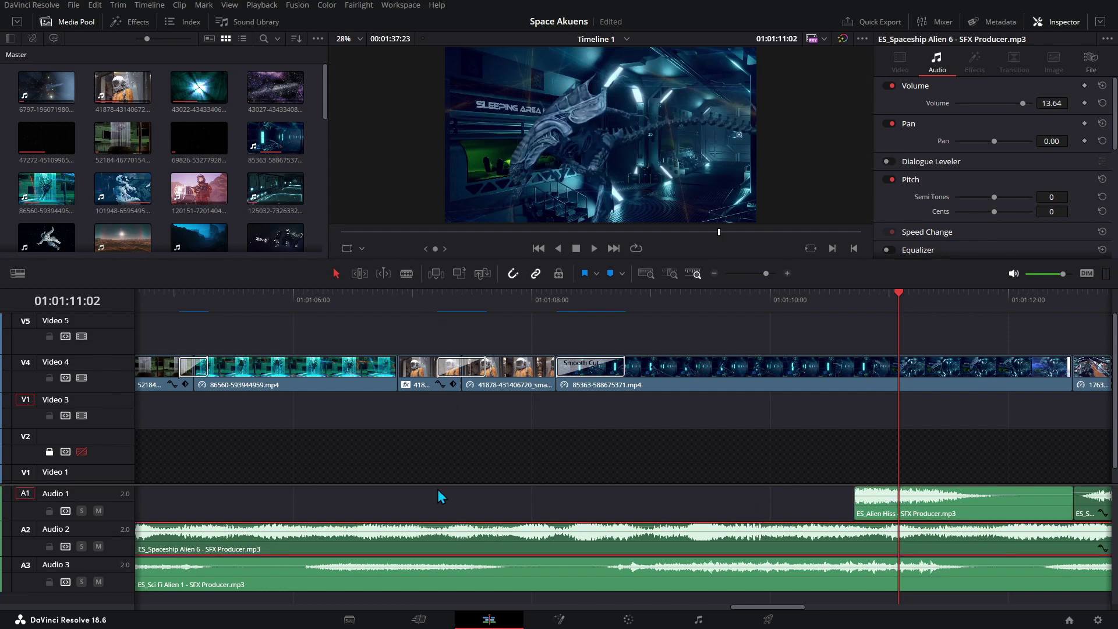
left_click(359, 563)
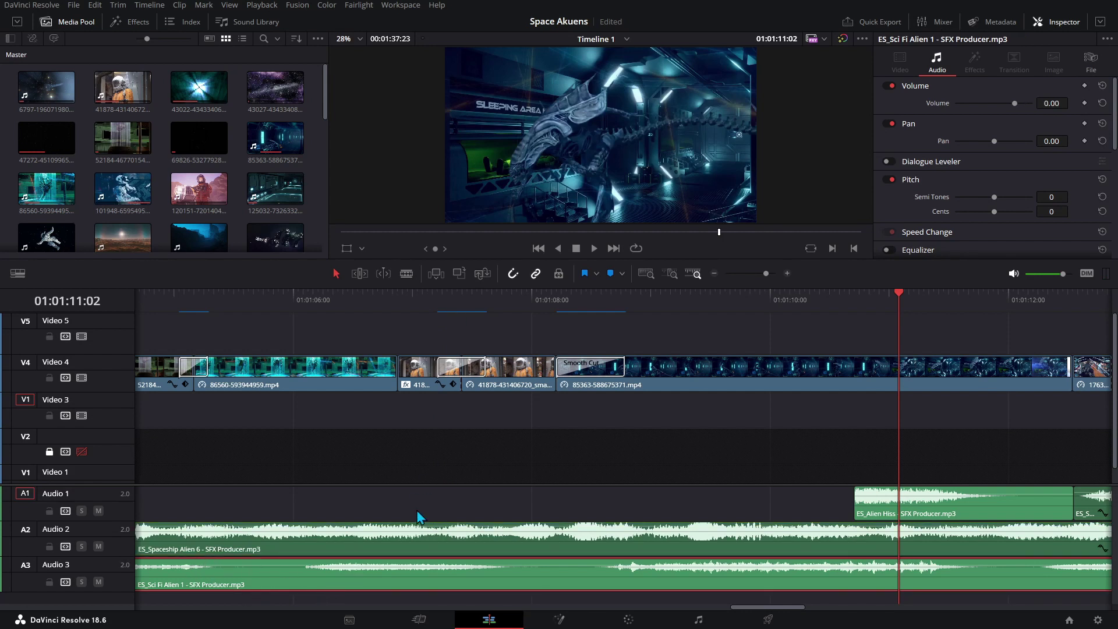
Play on into the first 176377-855480303.mp4 segment, select it and review it from the playhead.
key("space")
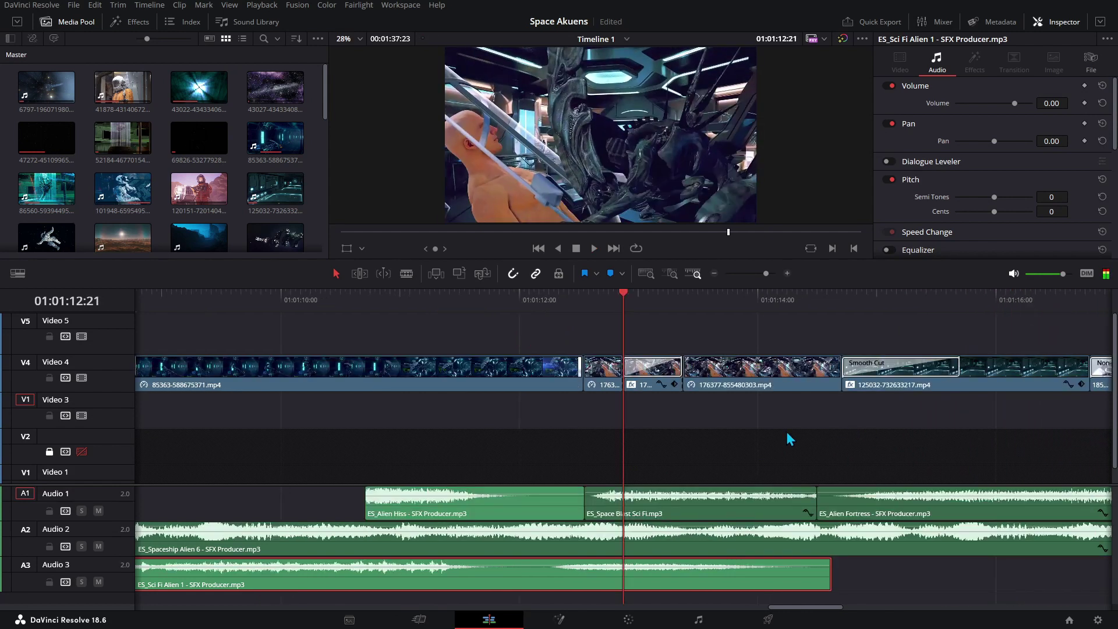
left_click(602, 368)
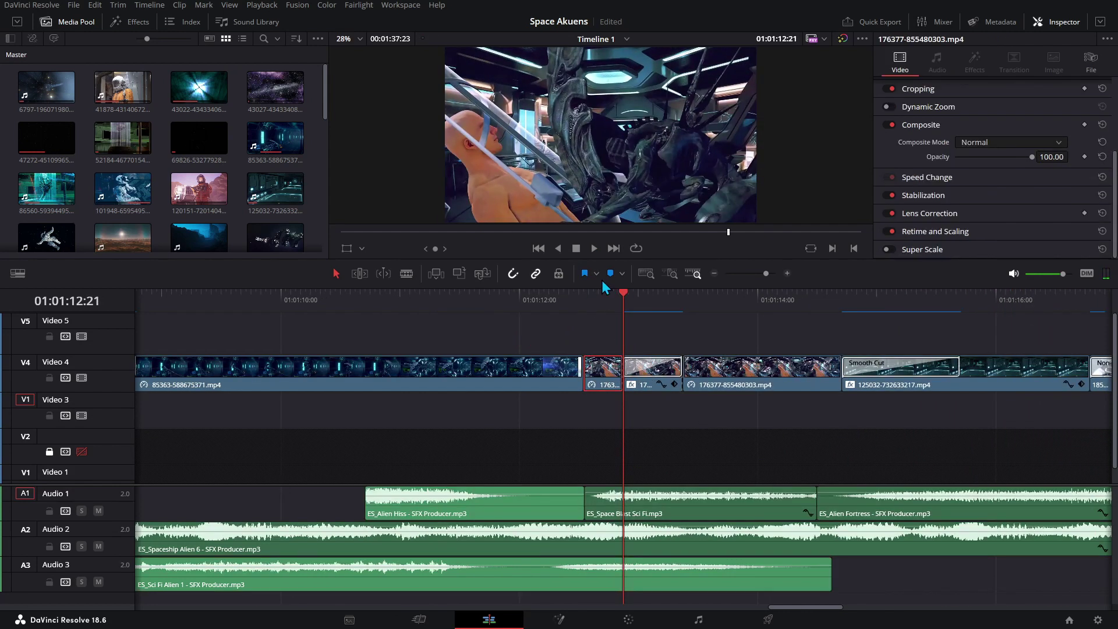
left_click(598, 292)
key("space")
key("space")
Inspect the Camera Shake effect on the second 176377-855480303.mp4 segment and preview a frame inside it.
left_click(672, 364)
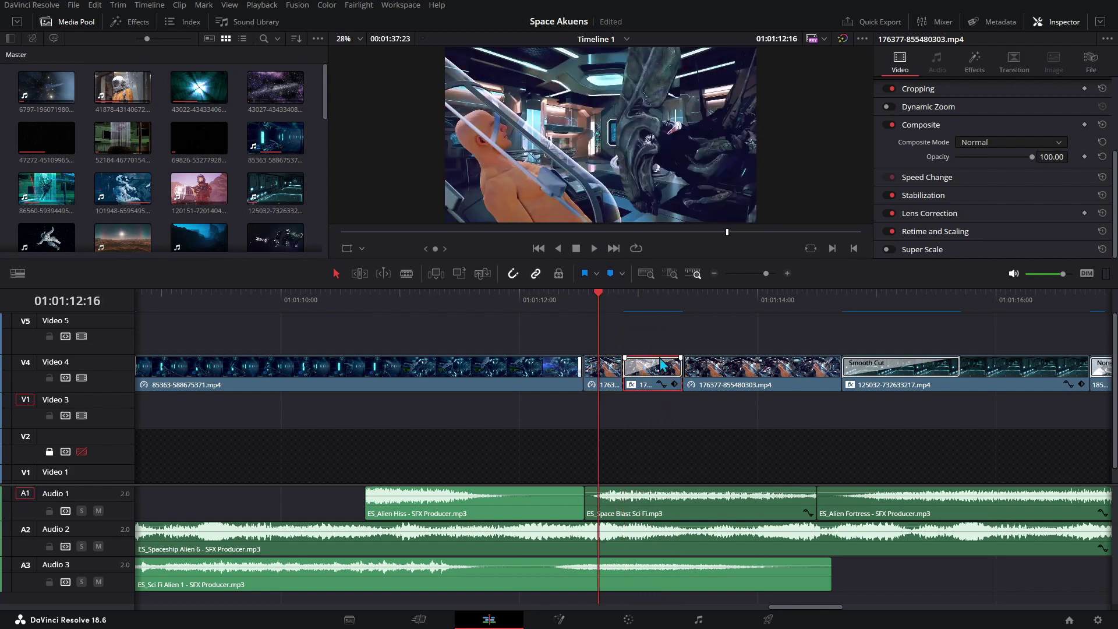
left_click(971, 68)
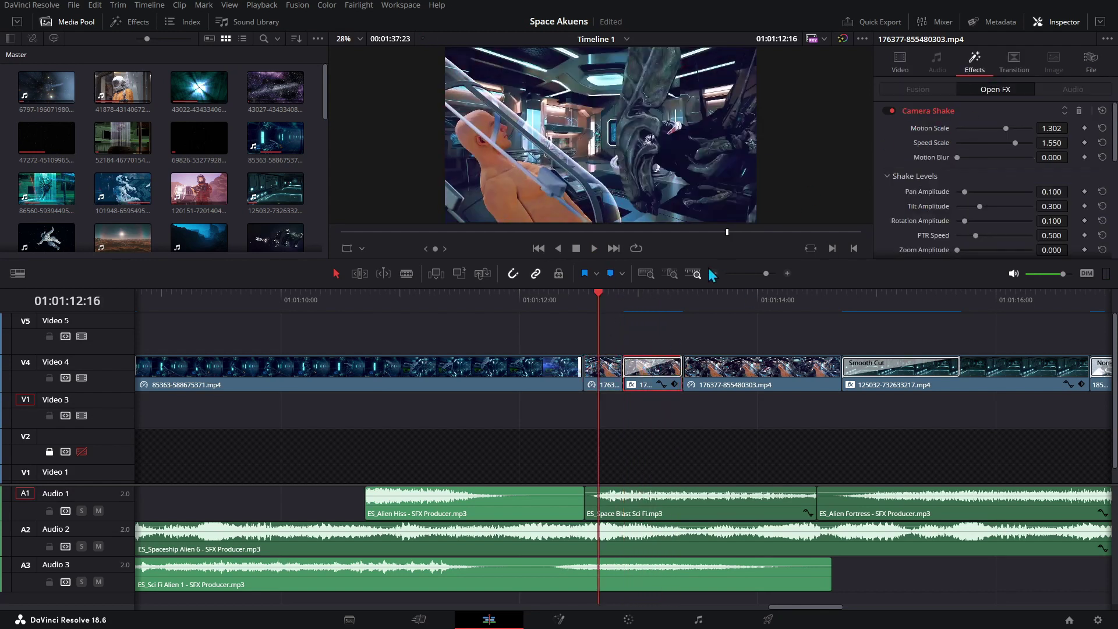
left_click(643, 297)
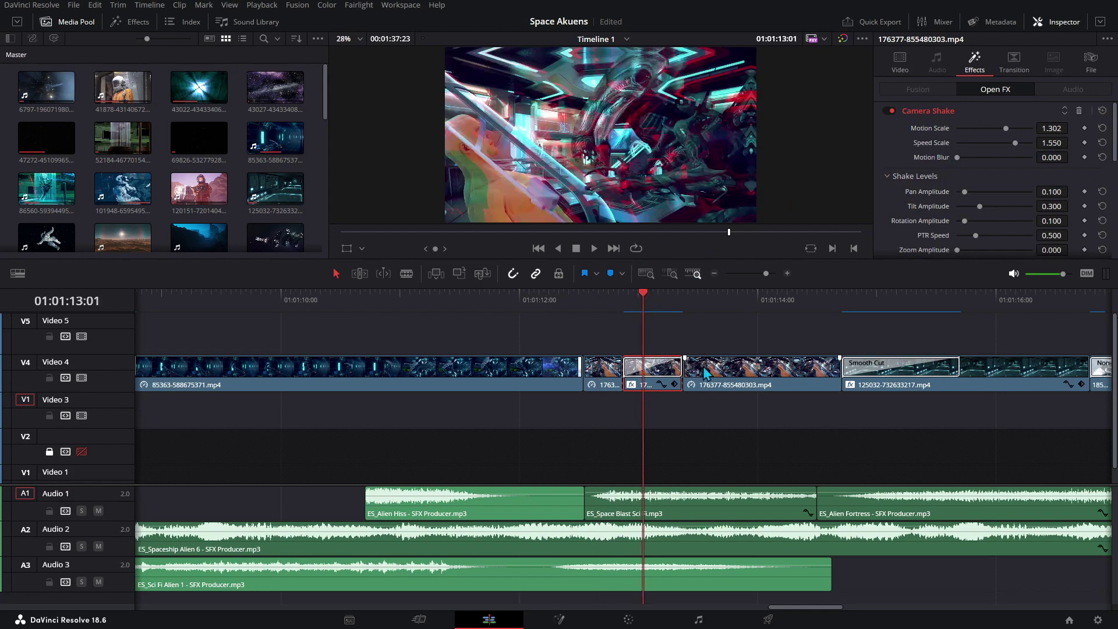
Check the audio settings of ES_Space Blast Sci Fi.mp3 and ES_Alien Fortress, playing on to inspect the Smooth Cut opening 125032-732633217.mp4.
left_click(617, 515)
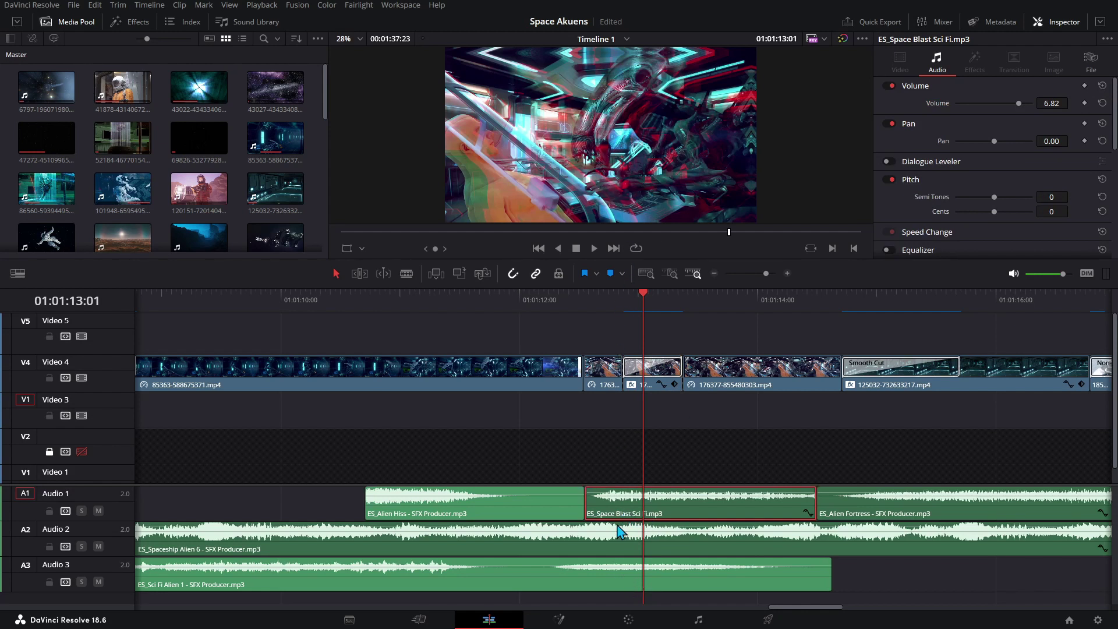
key("space")
left_click(889, 368)
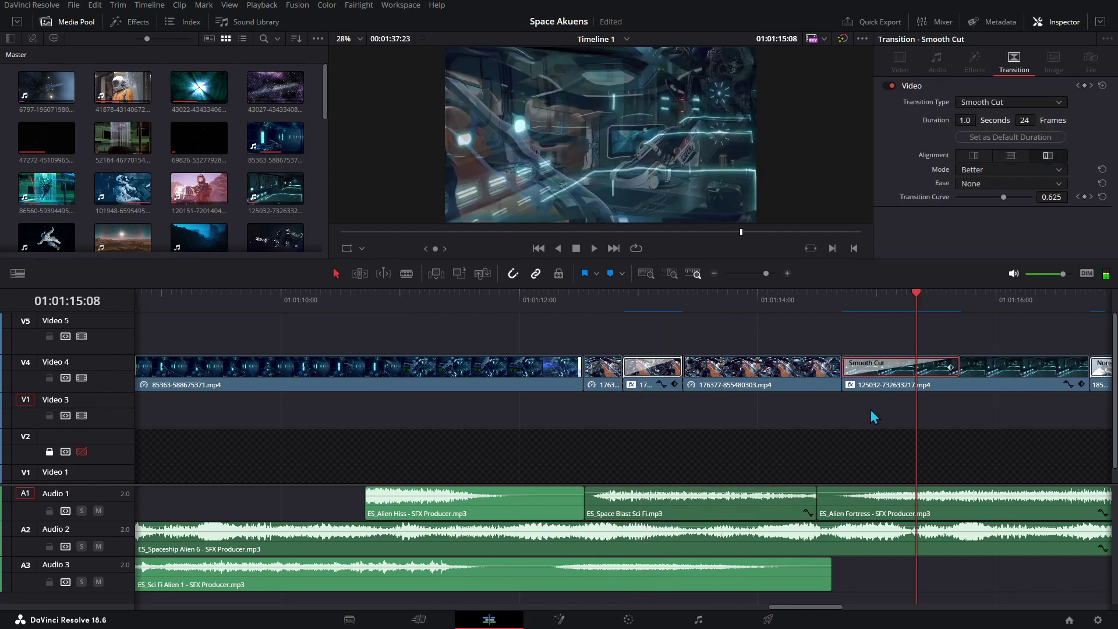
left_click(899, 512)
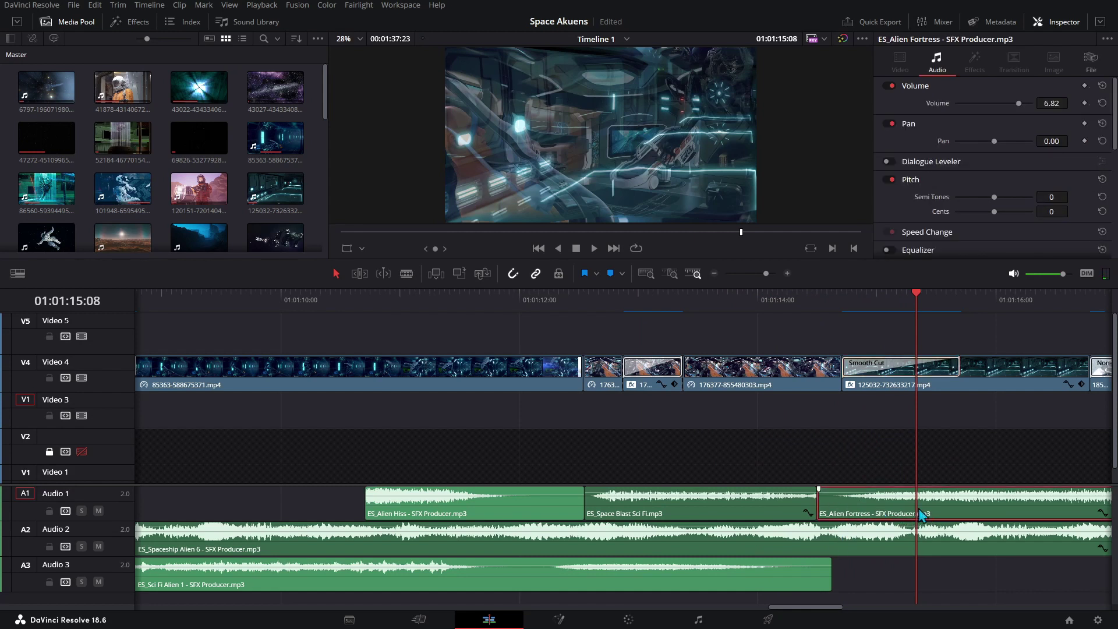
Play through 125032-732633217.mp4, inspect its Camera Shake effect and replay the clip from within its opening Smooth Cut.
key("space")
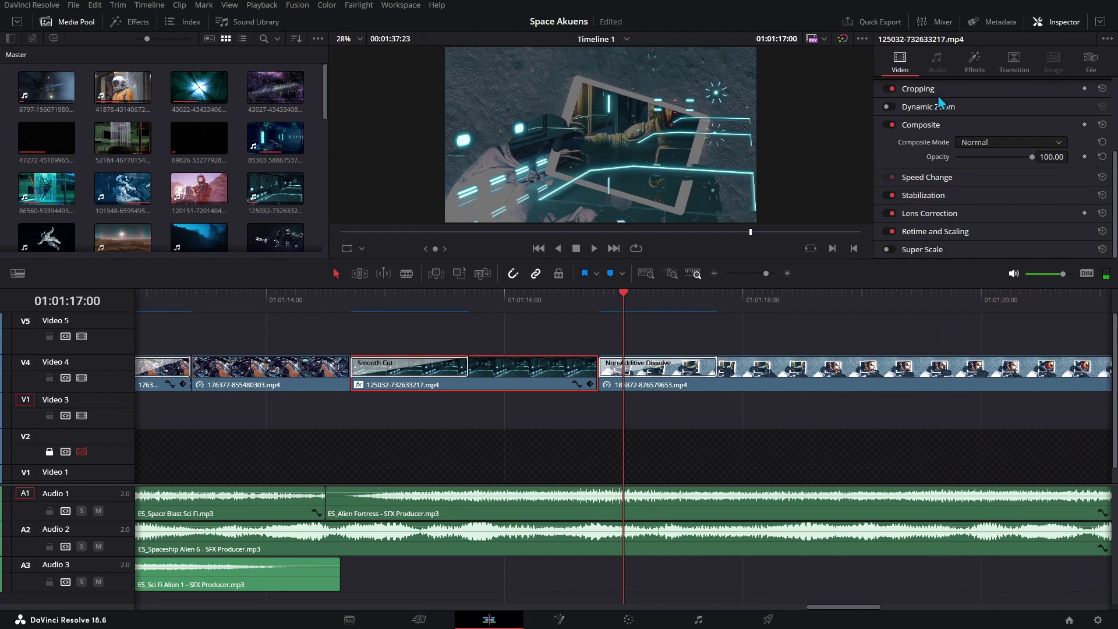
left_click(974, 63)
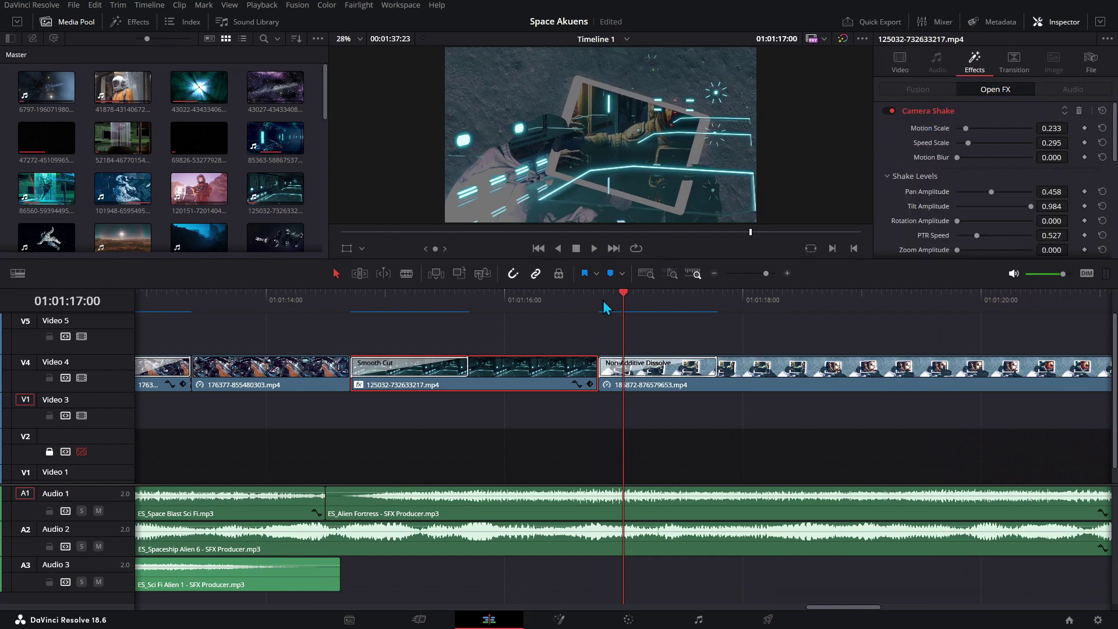
left_click(424, 294)
key("space")
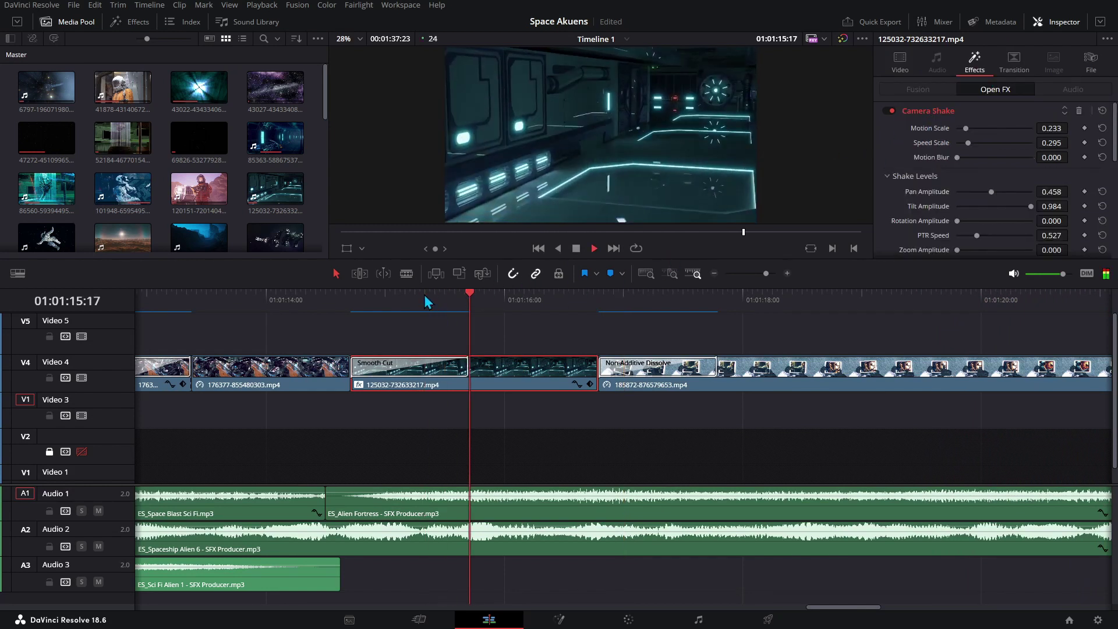
Inspect the Non-Additive Dissolve opening the first 185872-876579653.mp4 segment and scrub through the footage into the second segment.
left_click(824, 366)
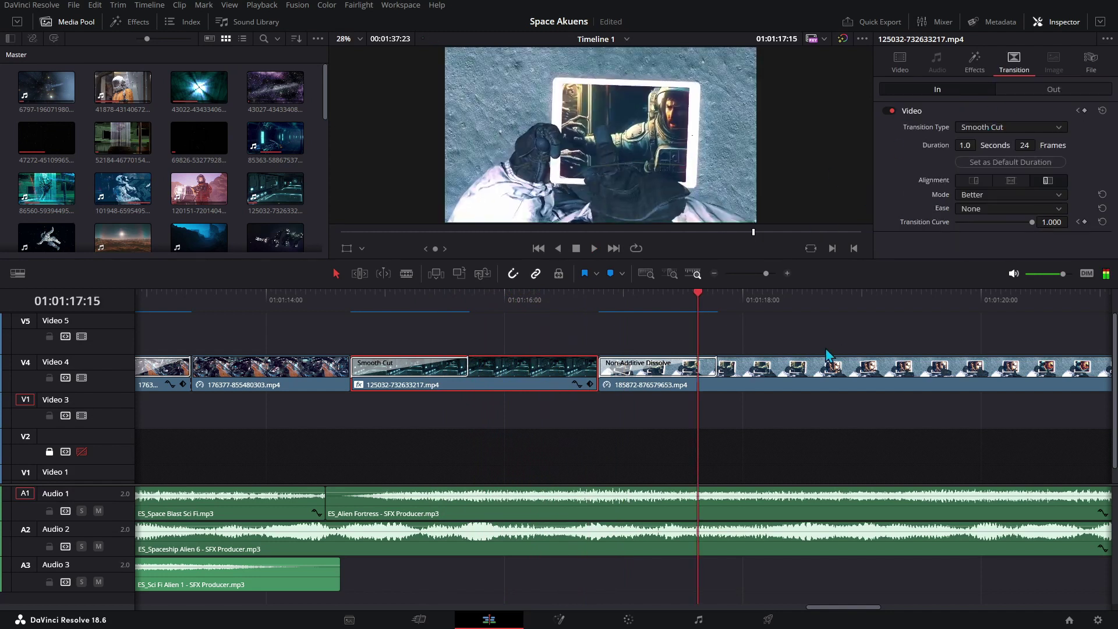
key("space")
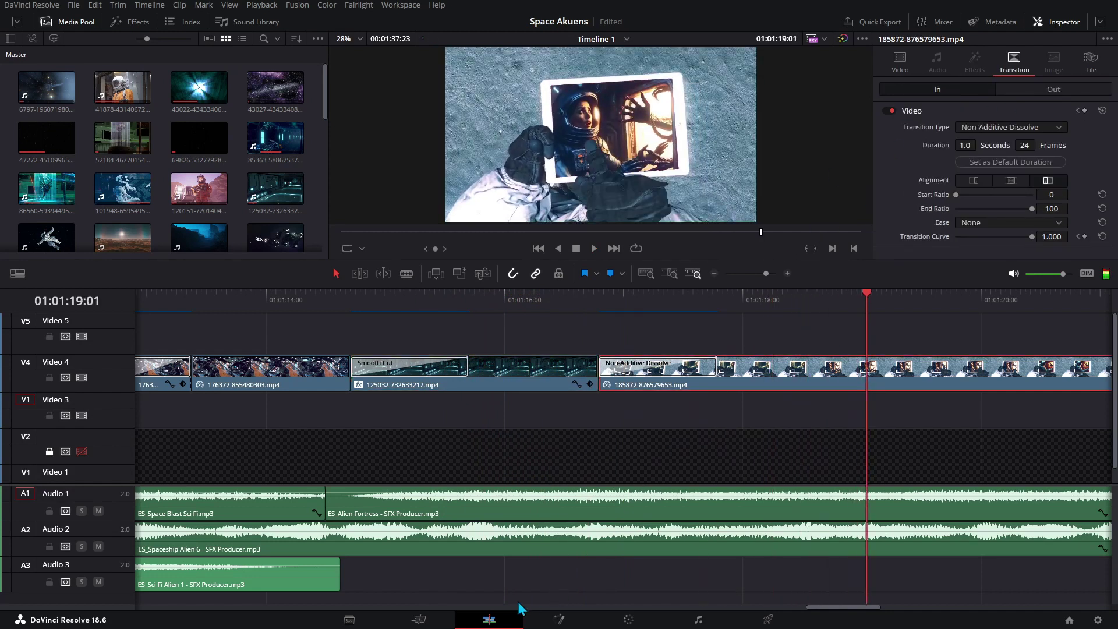
left_click_drag(814, 606, 843, 601)
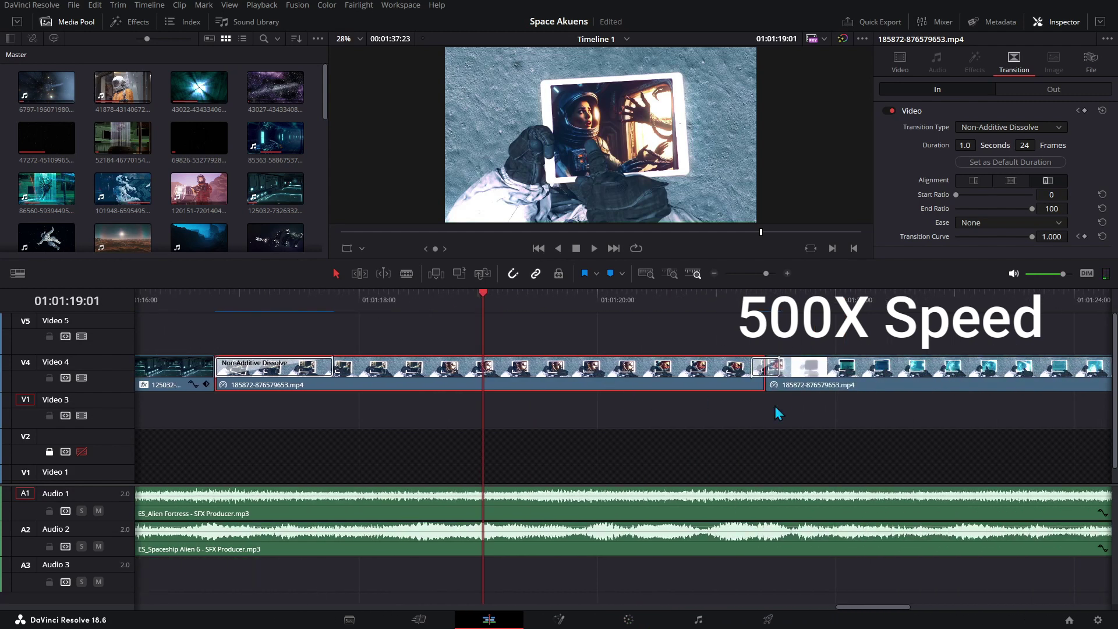
left_click(718, 299)
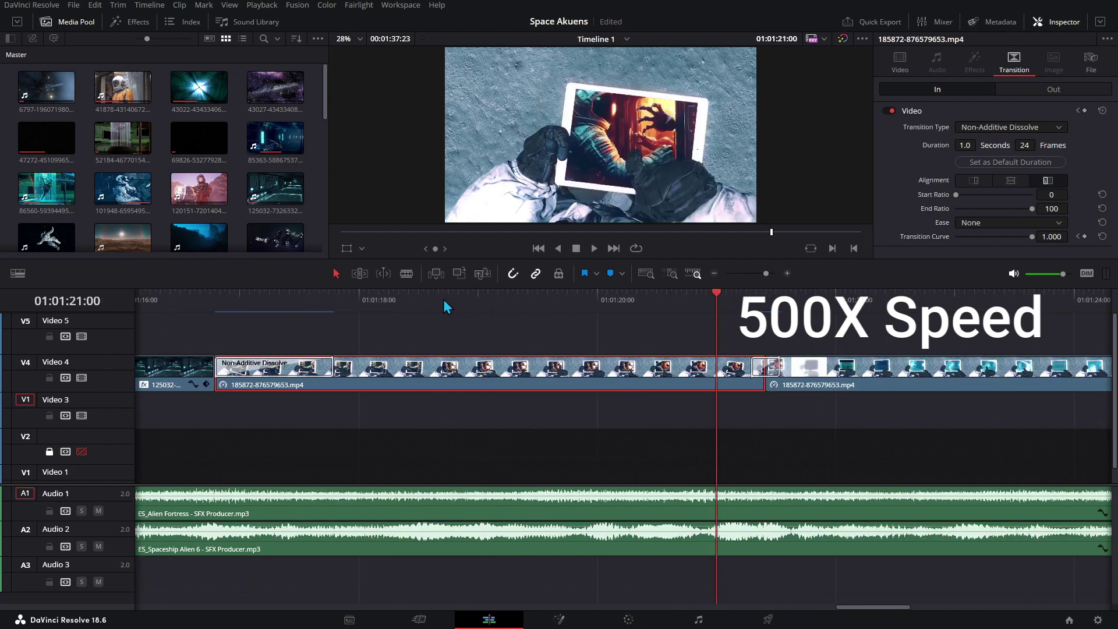
left_click(414, 299)
left_click_drag(416, 294, 657, 321)
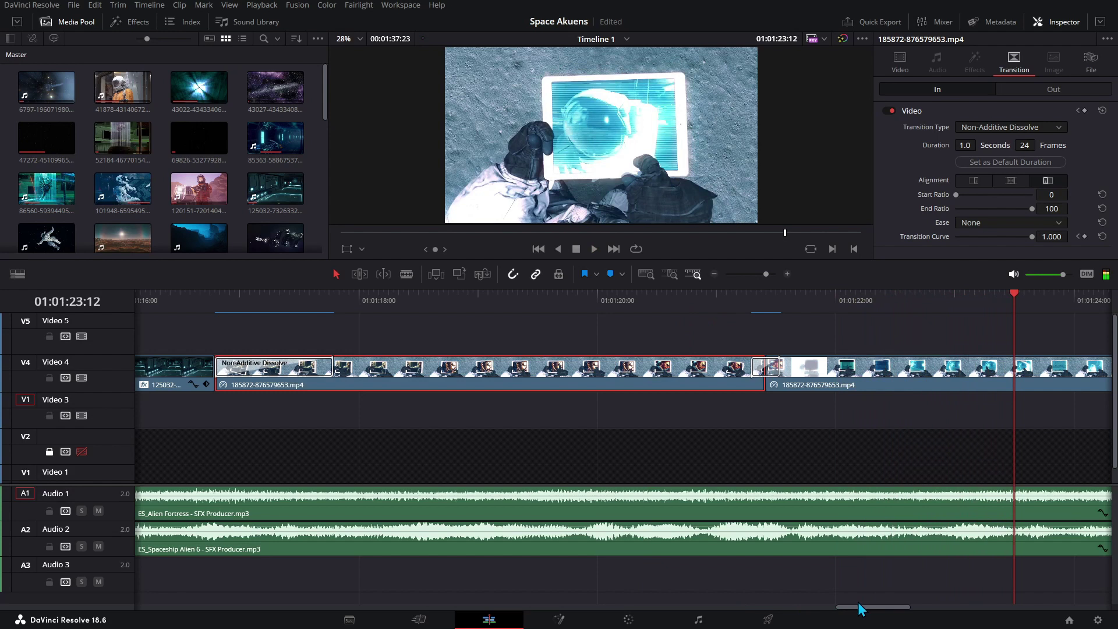
Play into the third 185872-876579653.mp4 segment, inspect the composite settings of the overlaid 207167_small.mp4 and replay the overlay.
left_click_drag(857, 605, 895, 605)
left_click(654, 298)
key("space")
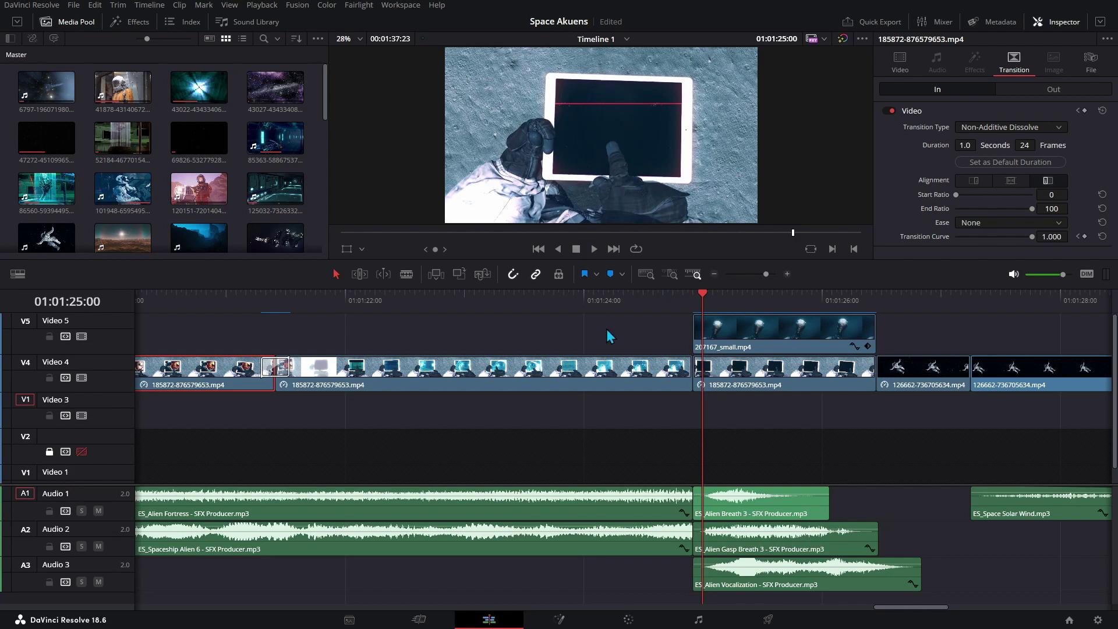
left_click(739, 330)
left_click(739, 294)
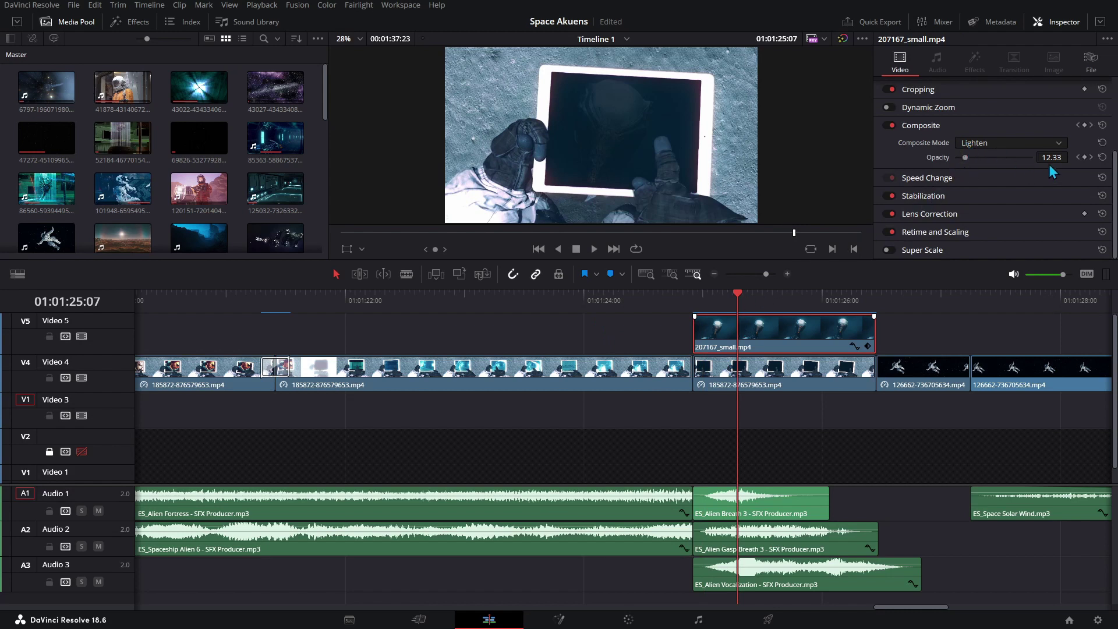
left_click(663, 295)
key("space")
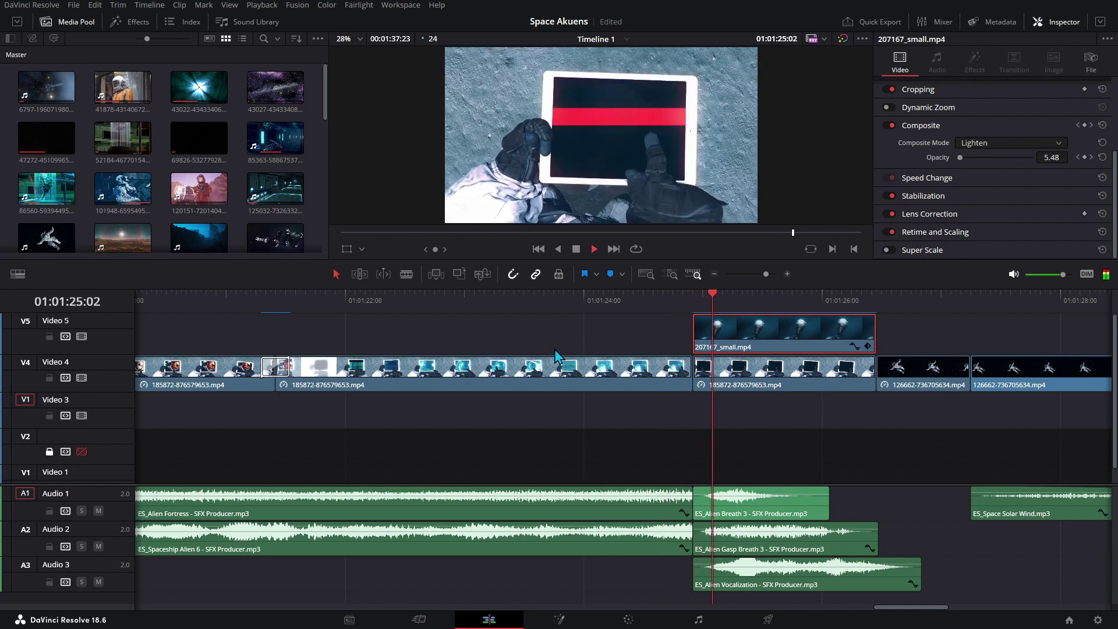
Check the audio settings of ES_Alien Breath 3, ES_Alien Gasp Breath 3 and ES_Alien Vocalization beneath the alien overlay.
key("space")
left_click(771, 509)
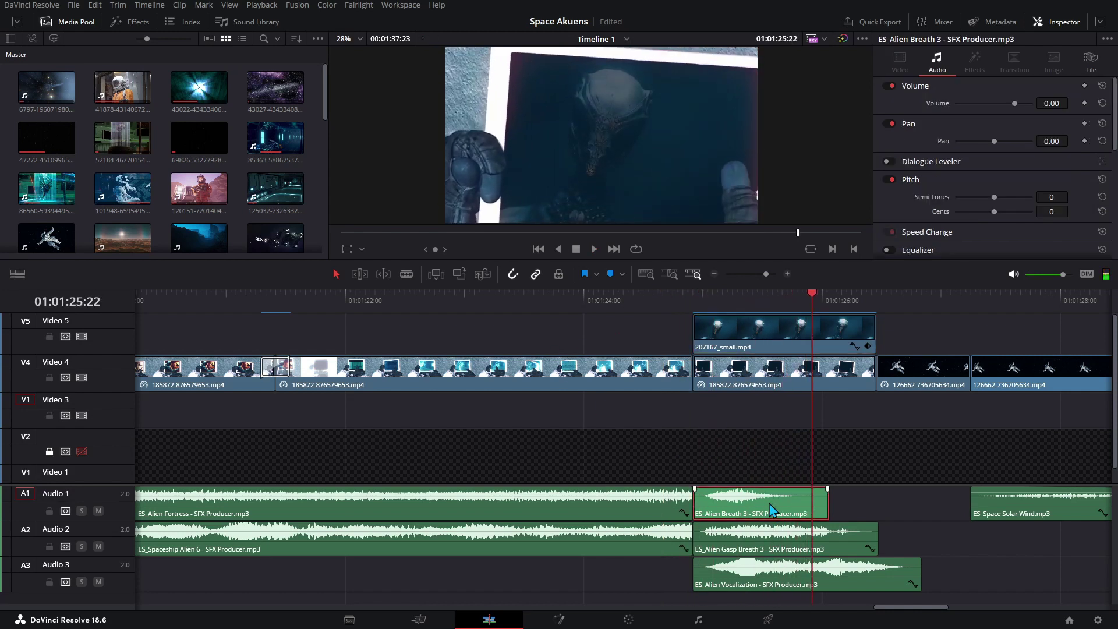
left_click(780, 550)
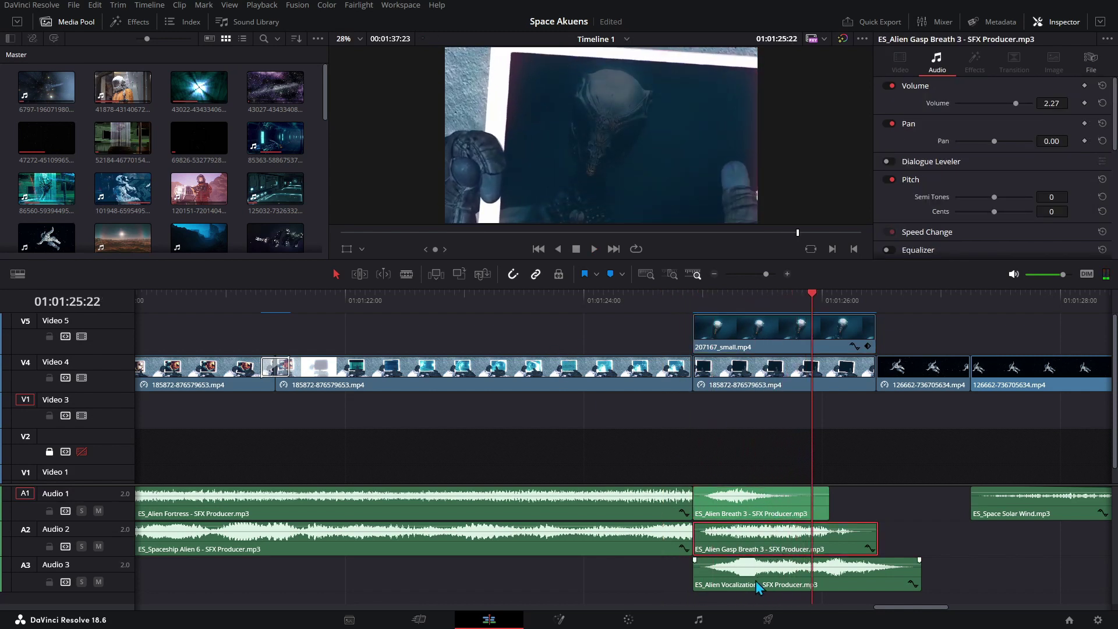
left_click(760, 579)
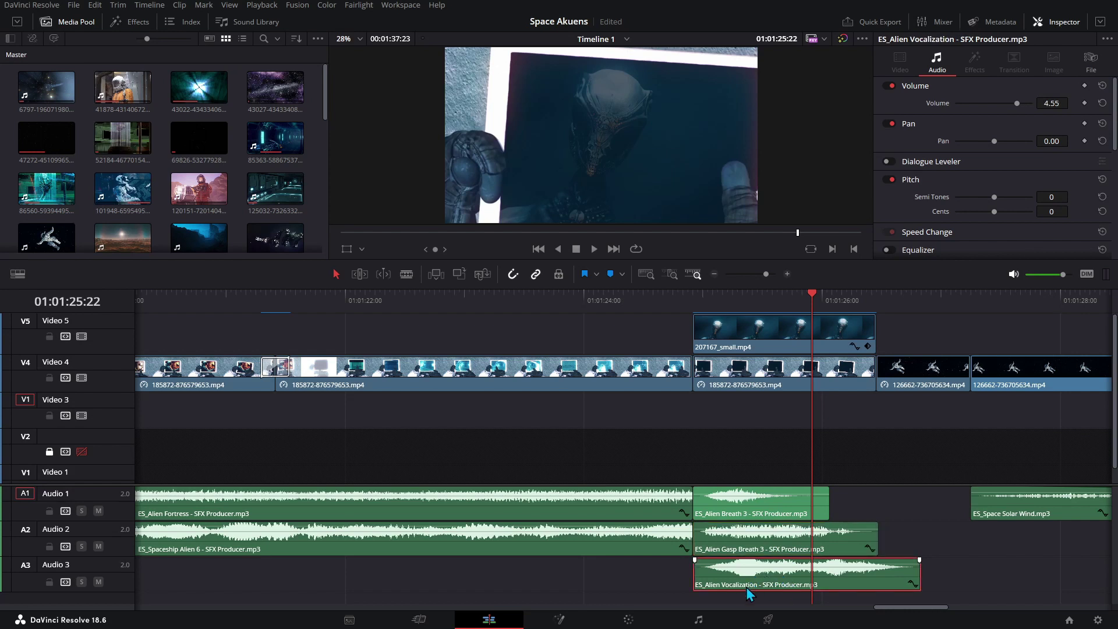
Replay from the start of the alien overlay, then select the first 126662-736705634.mp4 segment and review it from its beginning.
left_click(691, 293)
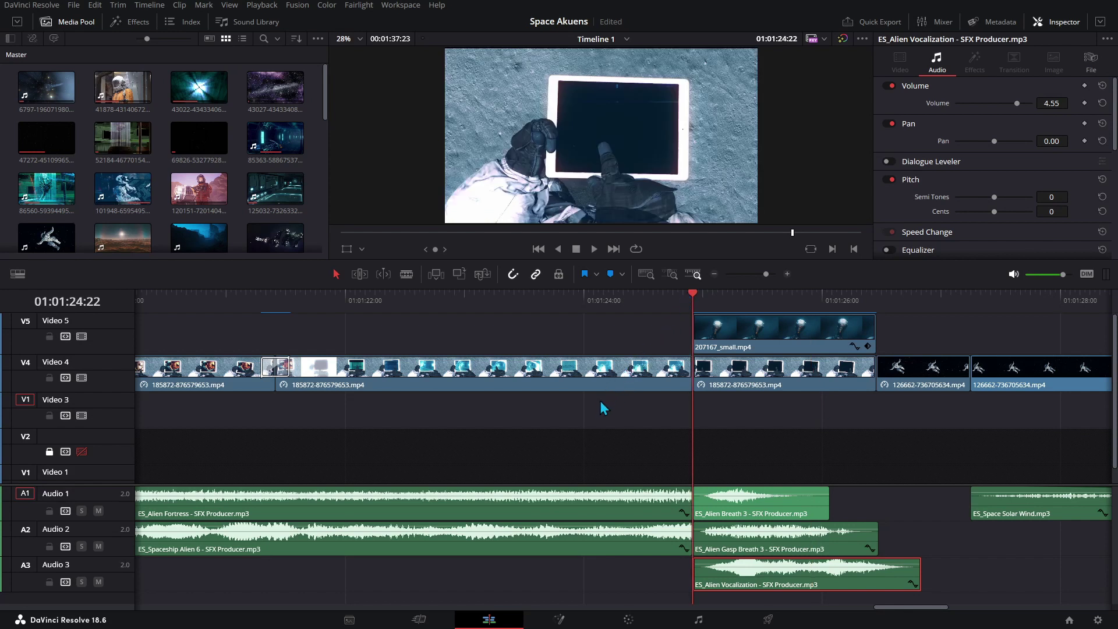
key("space")
key("space")
left_click(926, 378)
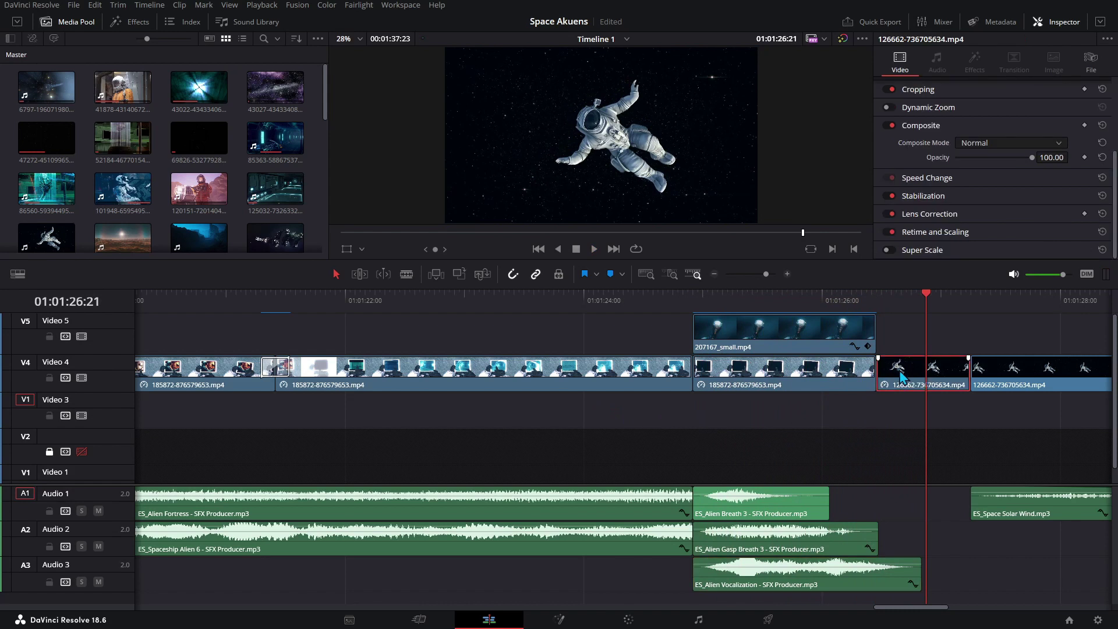
left_click(871, 297)
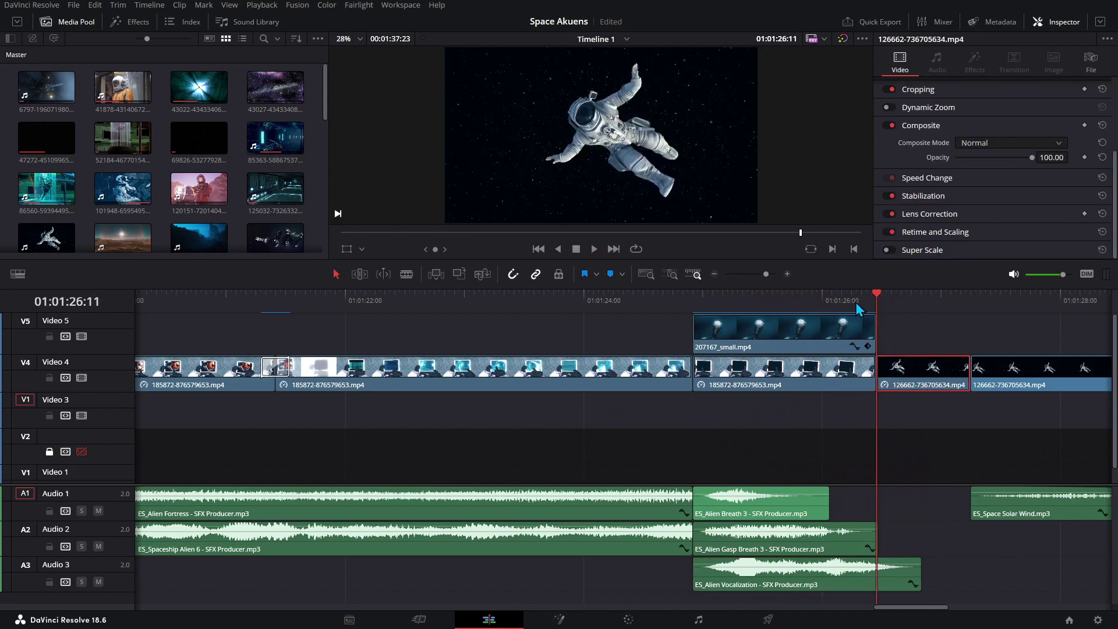
key("space")
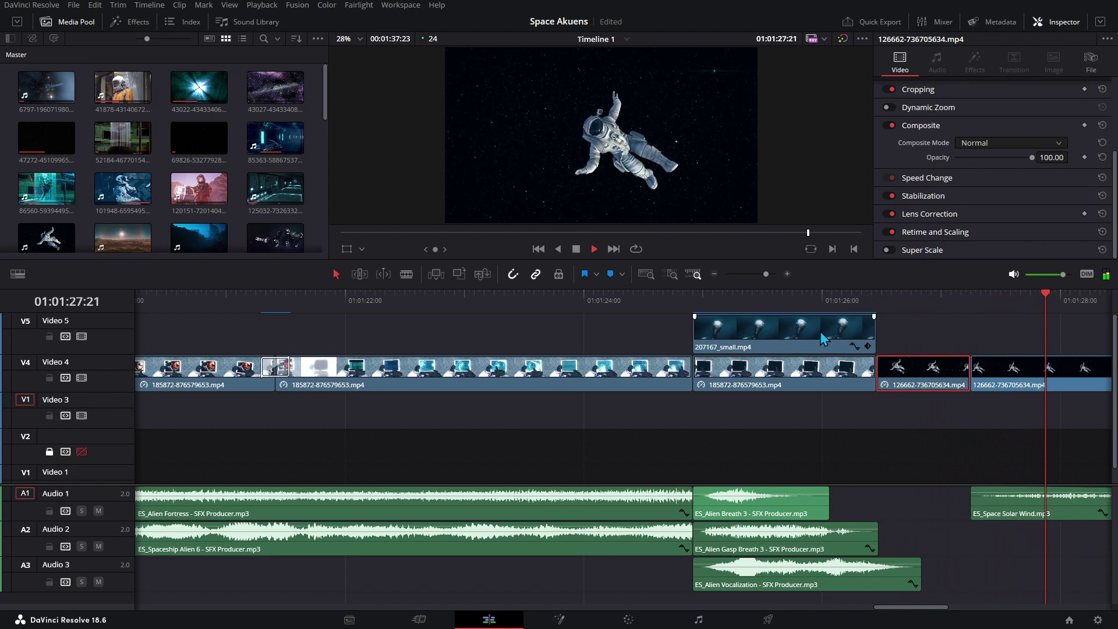
key("space")
Inspect the audio settings of ES_Space Solar Wind.mp3 and play the closing floating-astronaut shot to near the end of the timeline.
left_click(636, 510)
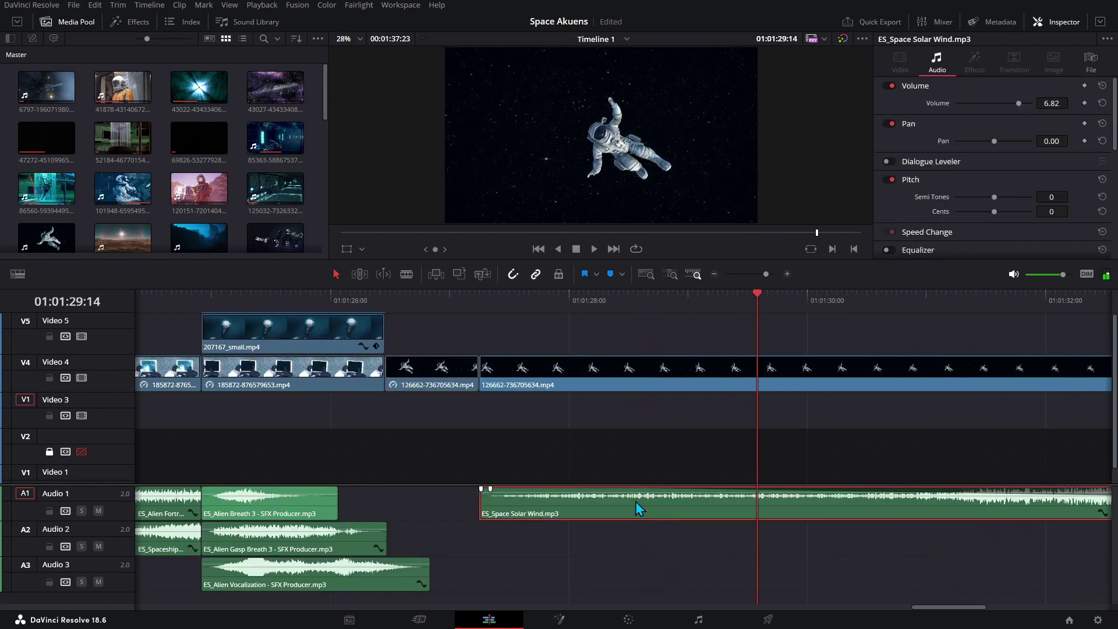
key("space")
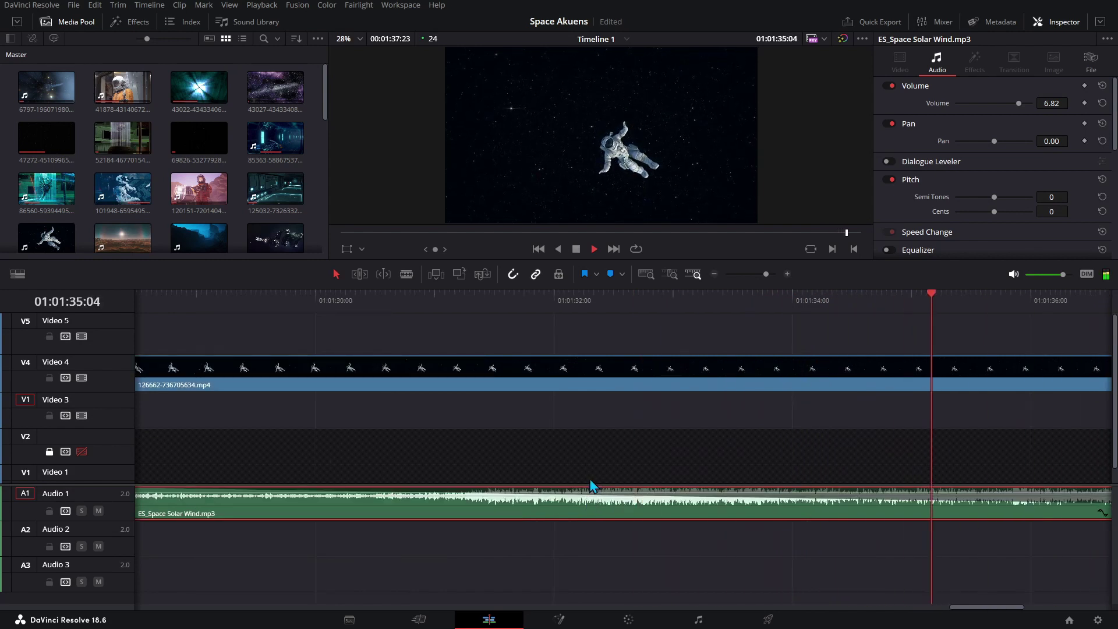
key("space")
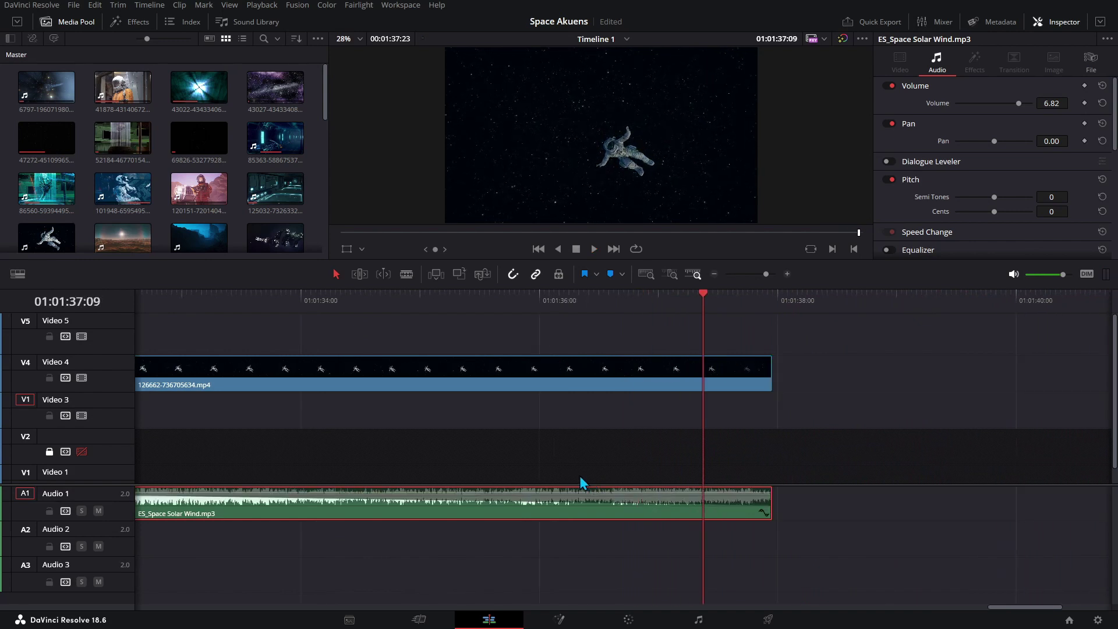